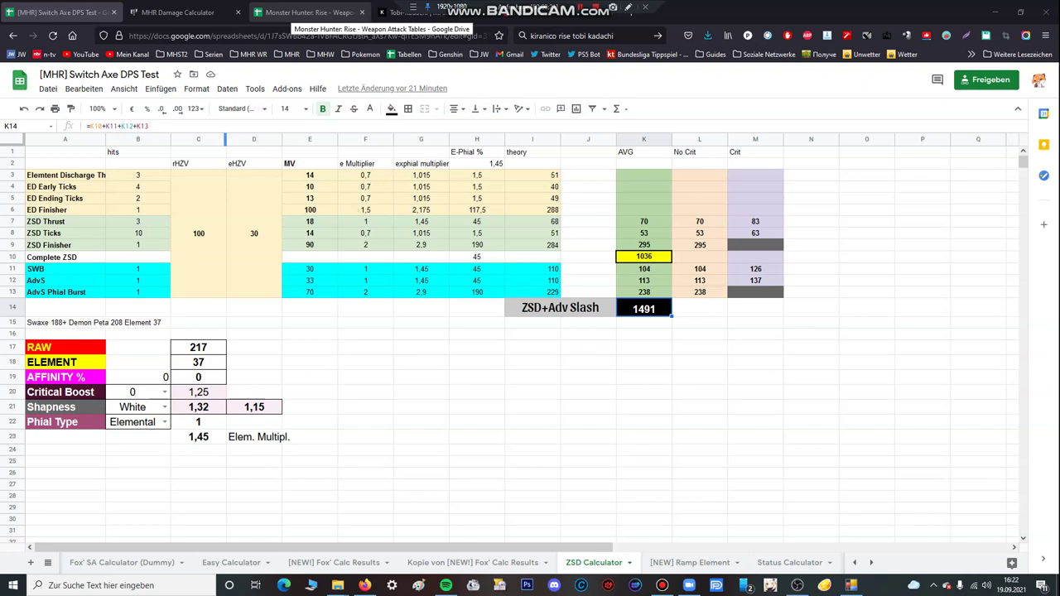
Open the bookmarked YouTube channel in a new browser tab and look over its uploaded videos.
{"action": "left_click", "coordinate": [306, 13]}
{"action": "left_click", "coordinate": [414, 12]}
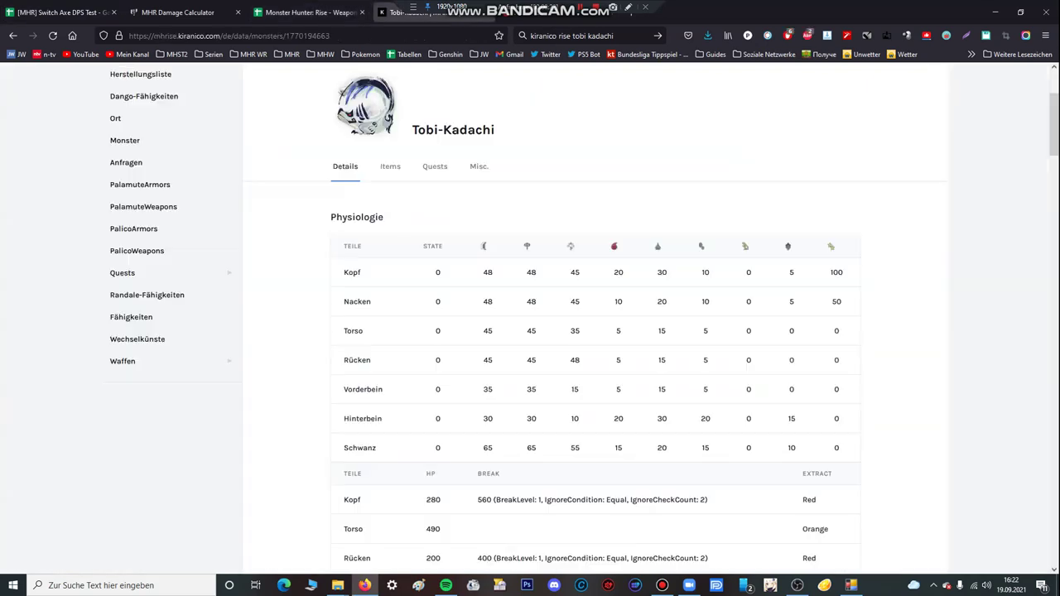
{"action": "key", "text": "ctrl+t"}
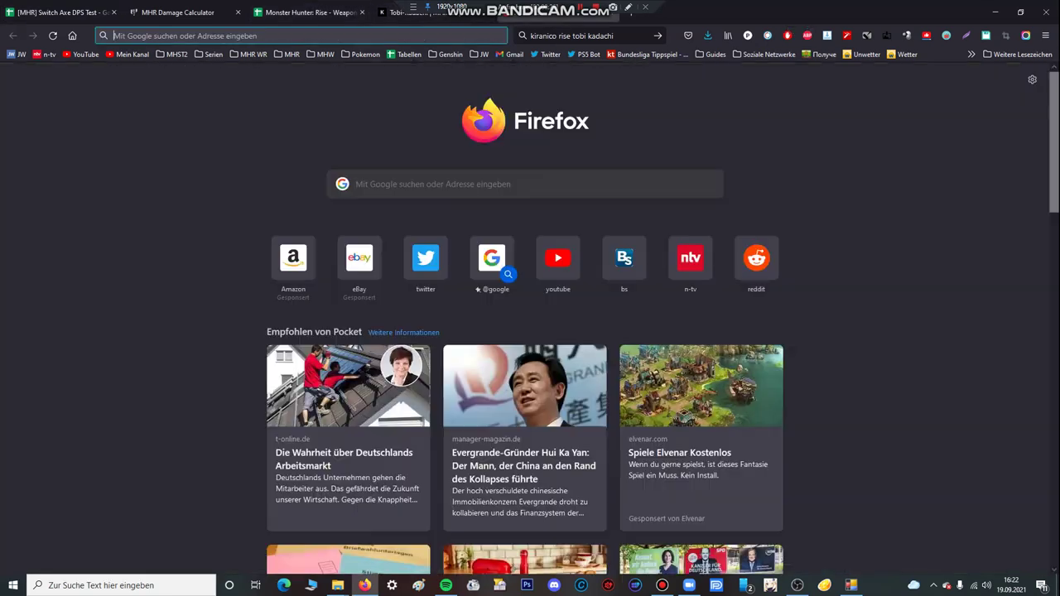
{"action": "left_click", "coordinate": [128, 54]}
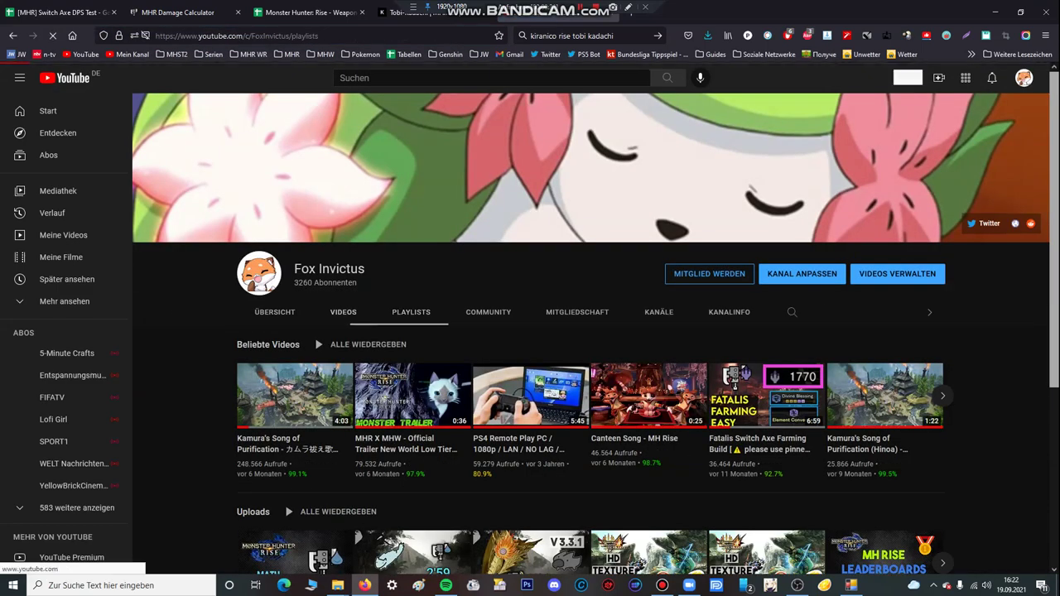
{"action": "scroll", "coordinate": [414, 348], "scroll_direction": "down", "scroll_amount": 1}
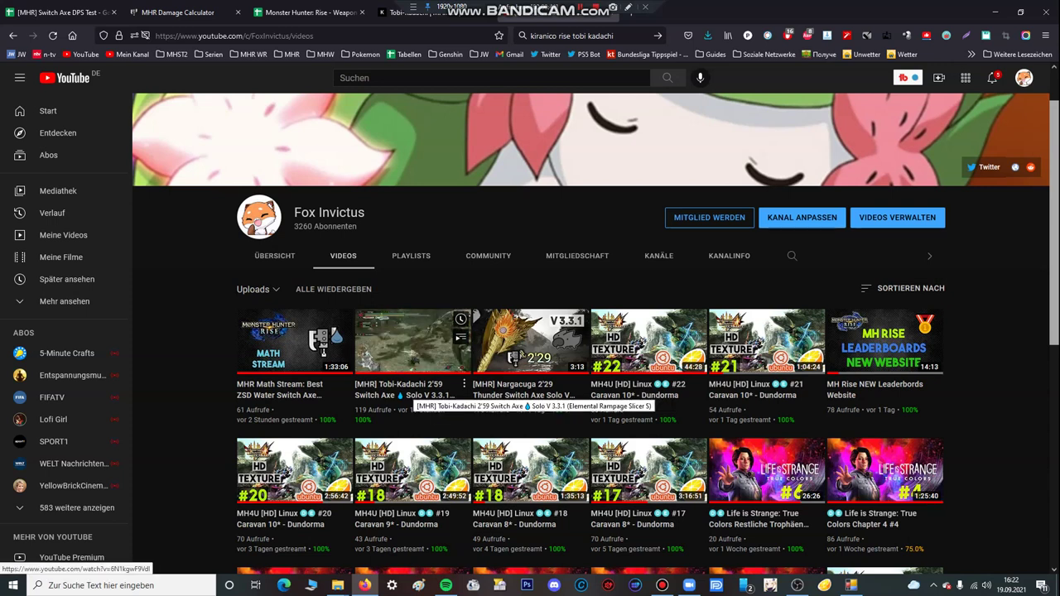
{"action": "mouse_move", "coordinate": [530, 340]}
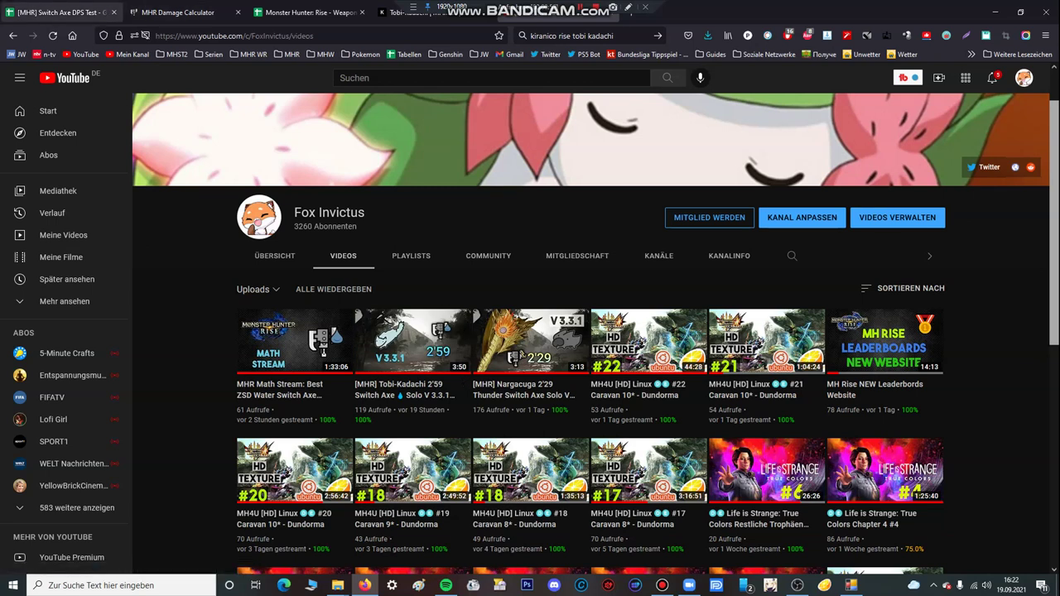
Review the Switch Axe attack table, the Tobi-Kadachi hitzone page and the MHR Damage Calculator in their open browser tabs.
{"action": "left_click", "coordinate": [305, 12]}
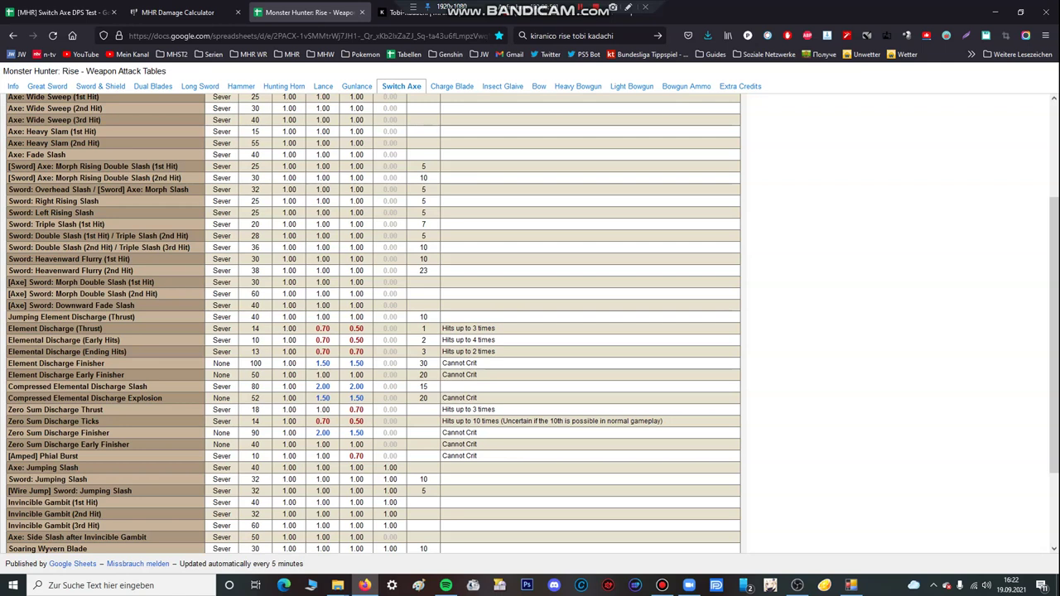
{"action": "left_click", "coordinate": [397, 12]}
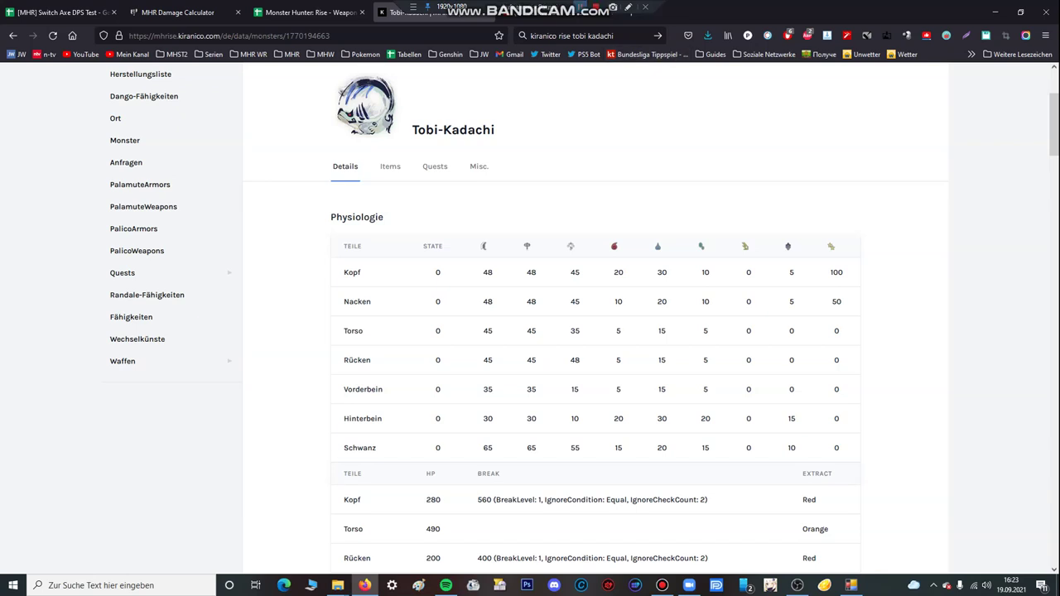
{"action": "left_click", "coordinate": [580, 6]}
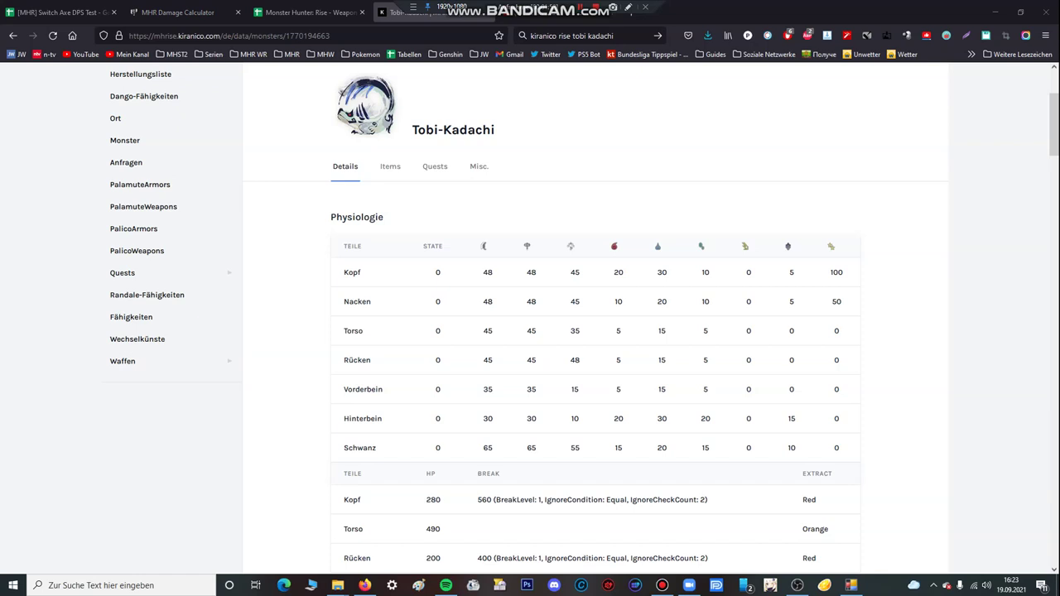
{"action": "left_click", "coordinate": [166, 13]}
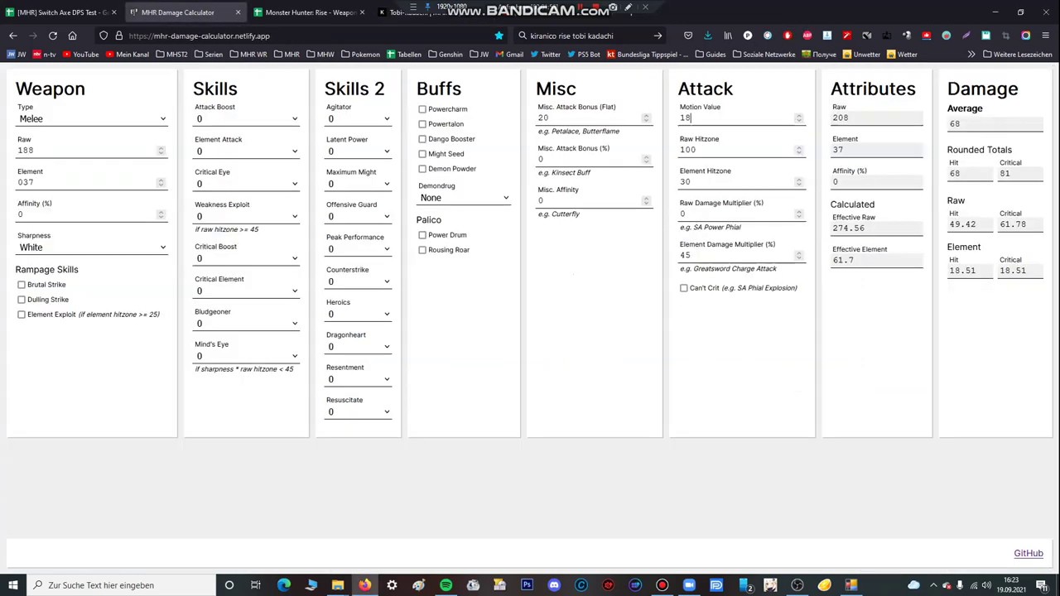
{"action": "left_click", "coordinate": [58, 12]}
{"action": "left_click", "coordinate": [166, 12]}
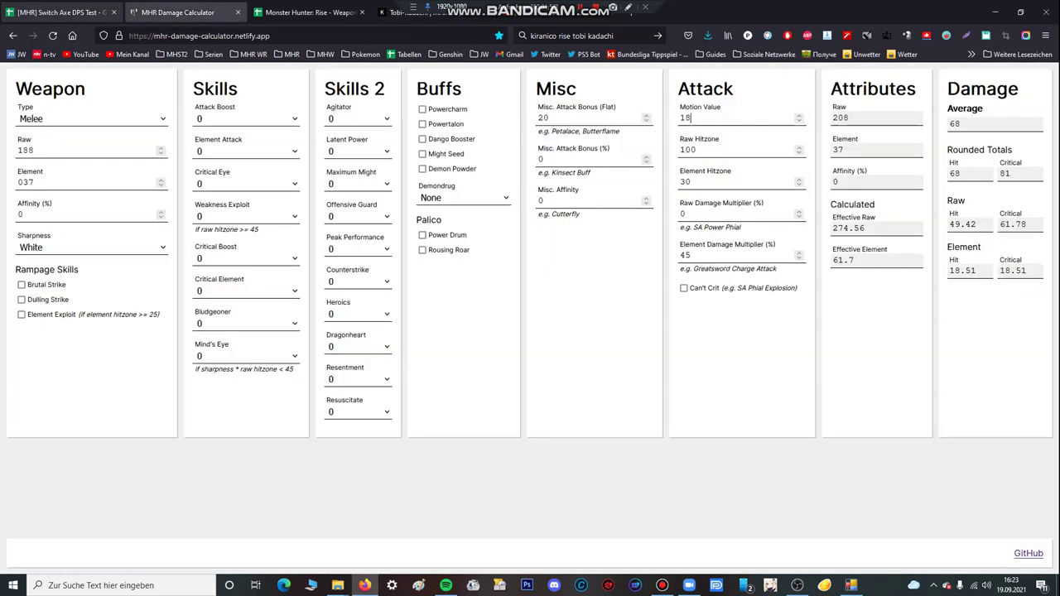
Open the Fox' SA Calculator (Dummy) sheet of the Switch Axe DPS Test spreadsheet and examine its combo and DPS rows.
{"action": "left_click", "coordinate": [75, 12]}
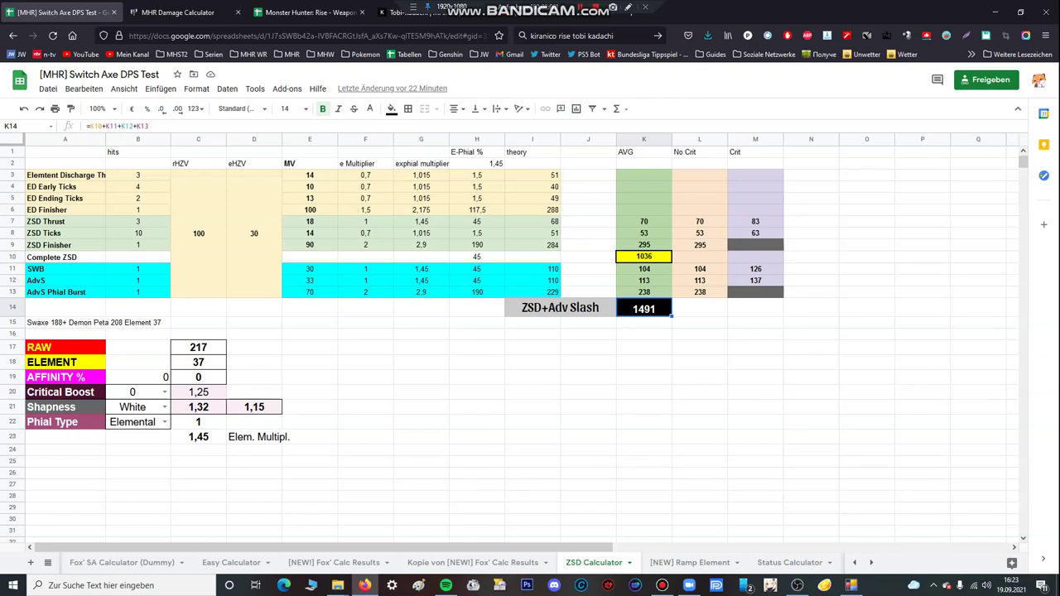
{"action": "left_click", "coordinate": [122, 564]}
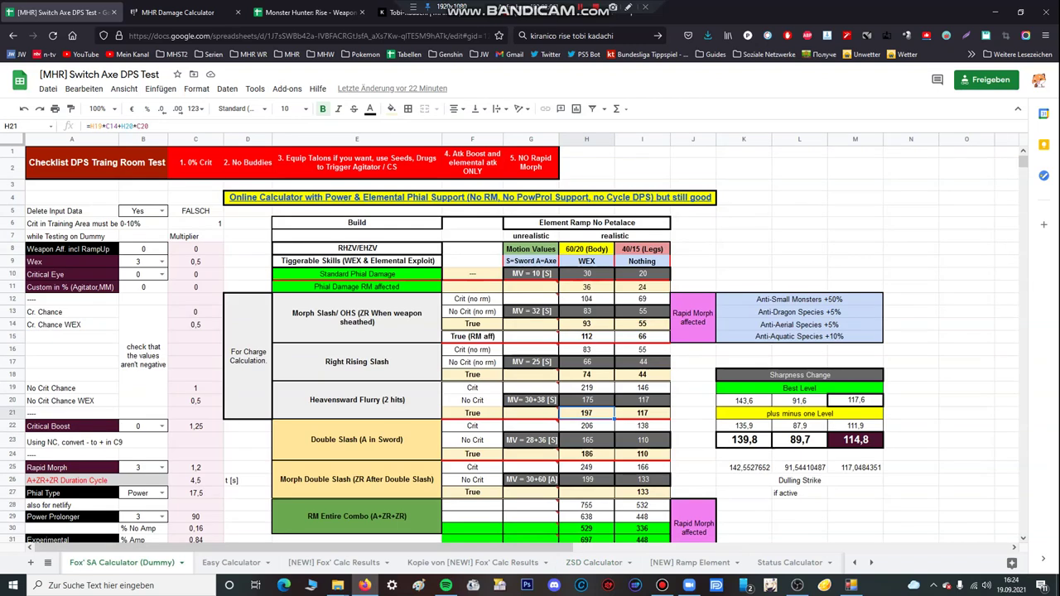
{"action": "scroll", "coordinate": [497, 343], "scroll_direction": "down", "scroll_amount": 2}
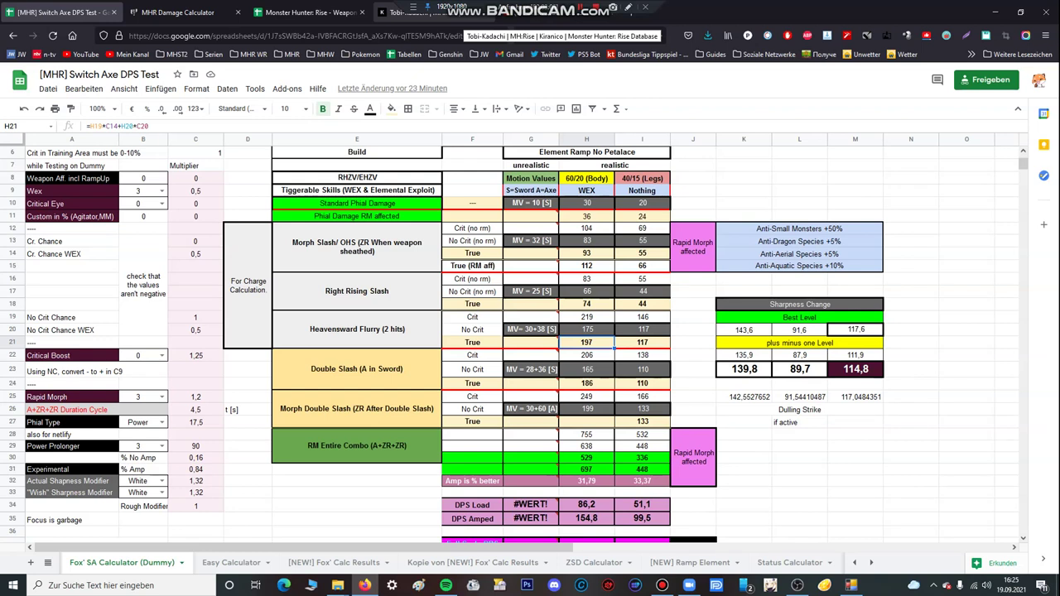
Revisit the Tobi-Kadachi page and the MHR Damage Calculator, and bring up the spreadsheet's ZSD Calculator sheet.
{"action": "left_click", "coordinate": [464, 13]}
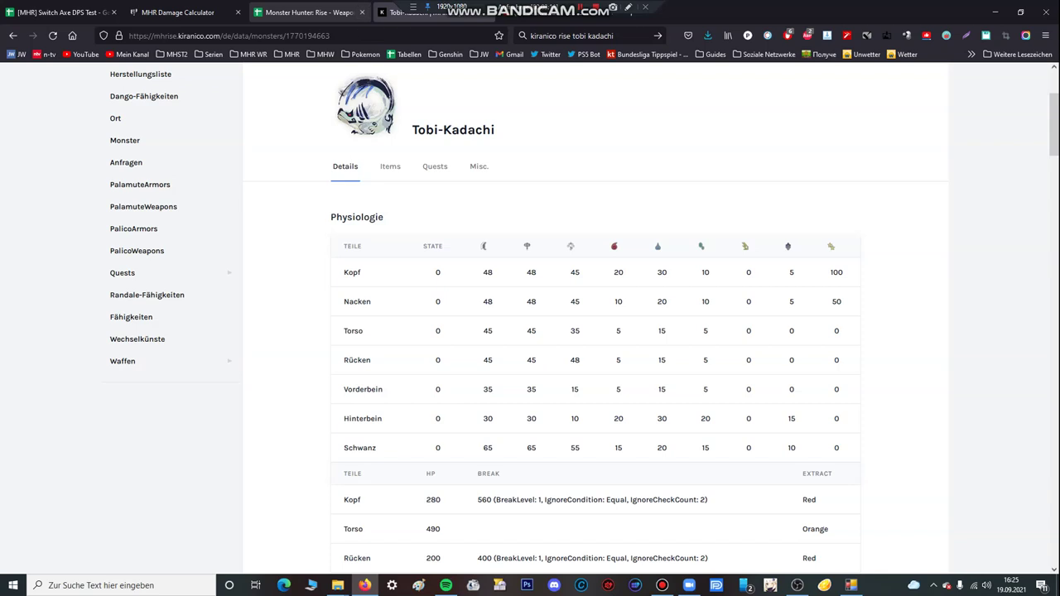
{"action": "left_click", "coordinate": [306, 11]}
{"action": "left_click", "coordinate": [178, 12]}
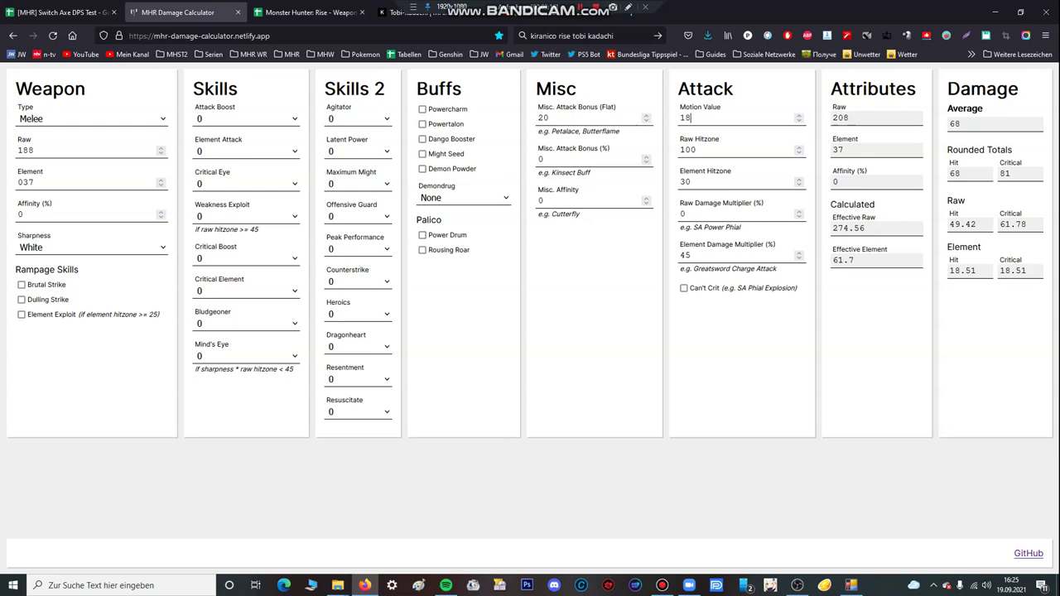
{"action": "left_click", "coordinate": [62, 12]}
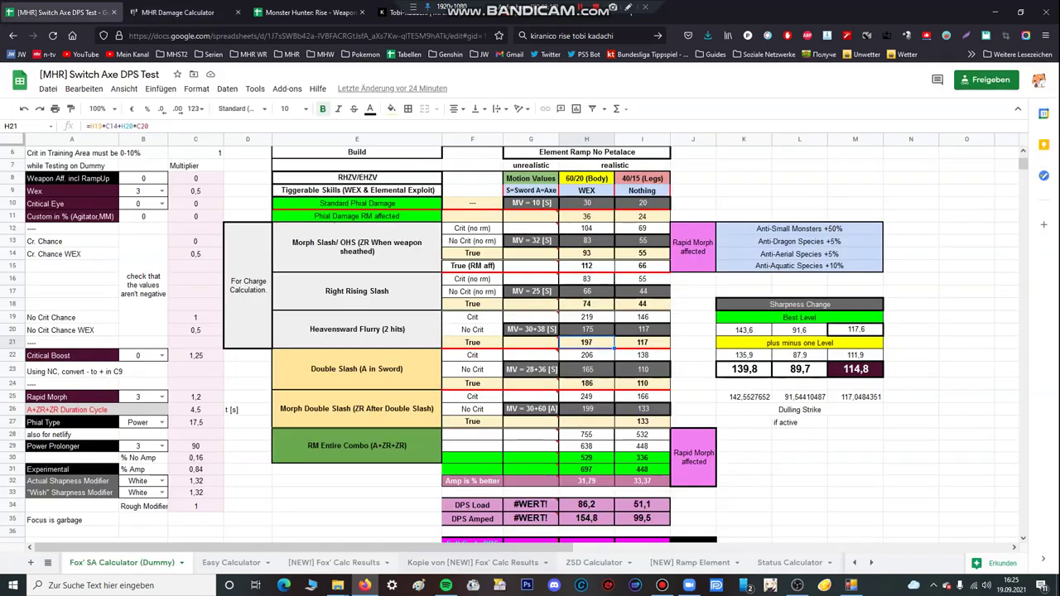
{"action": "left_click", "coordinate": [594, 563]}
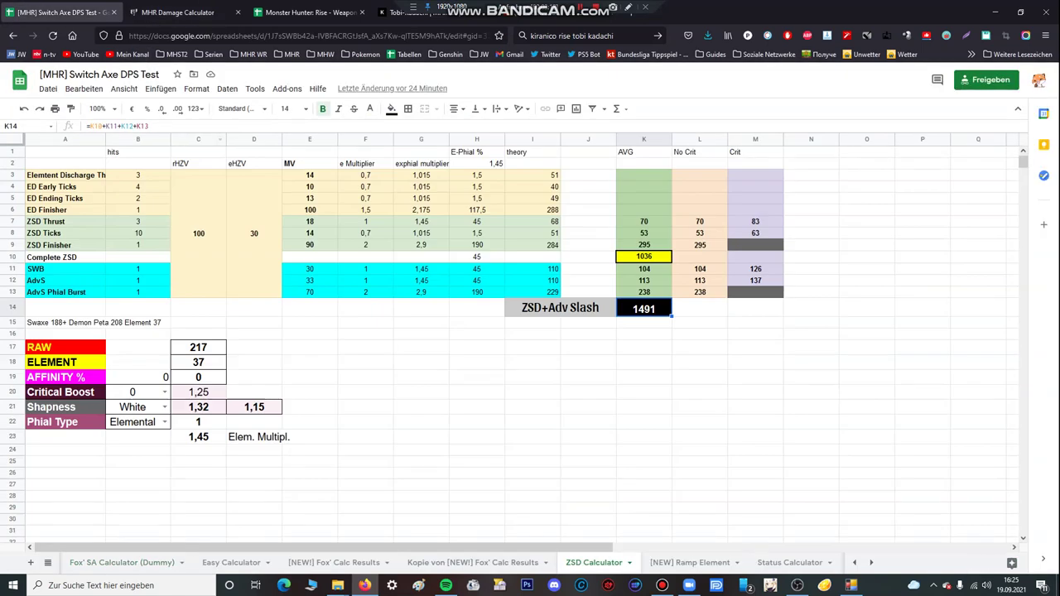
Examine the discharge, Soaring Wyvern Blade and Advancing Slash rows of the Switch Axe attack table and return to the ZSD Calculator sheet.
{"action": "key", "text": "ctrl+Tab"}
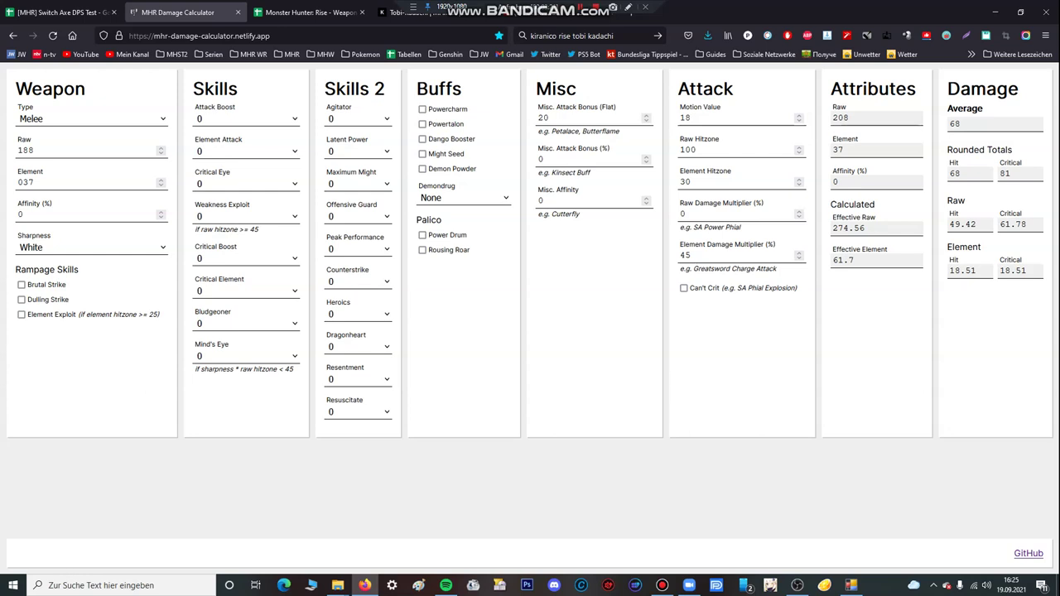
{"action": "key", "text": "ctrl+Tab"}
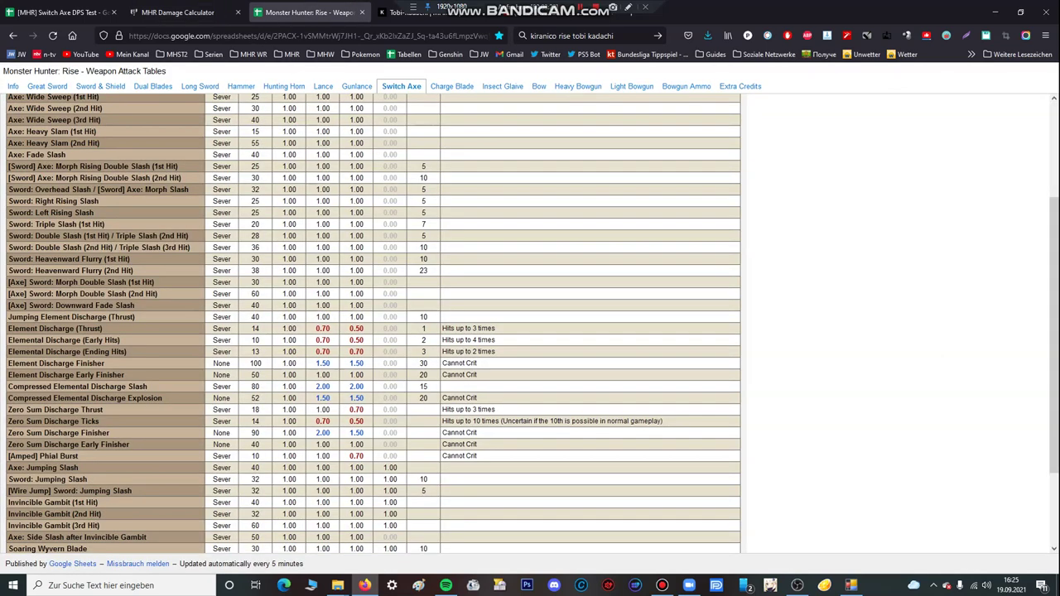
{"action": "scroll", "coordinate": [372, 323], "scroll_direction": "down", "scroll_amount": 3}
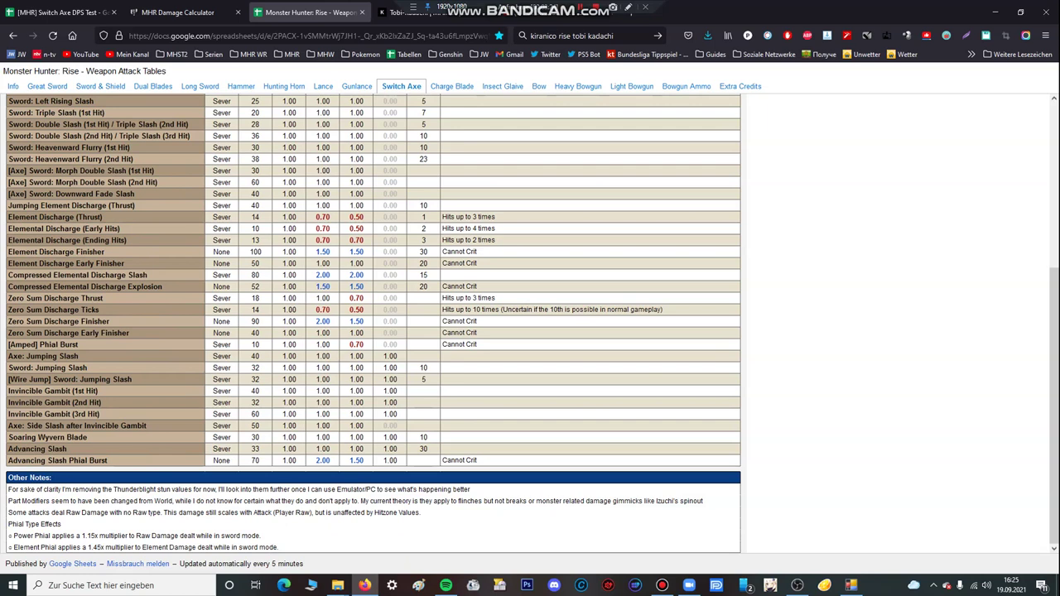
{"action": "scroll", "coordinate": [373, 323], "scroll_direction": "up", "scroll_amount": 1}
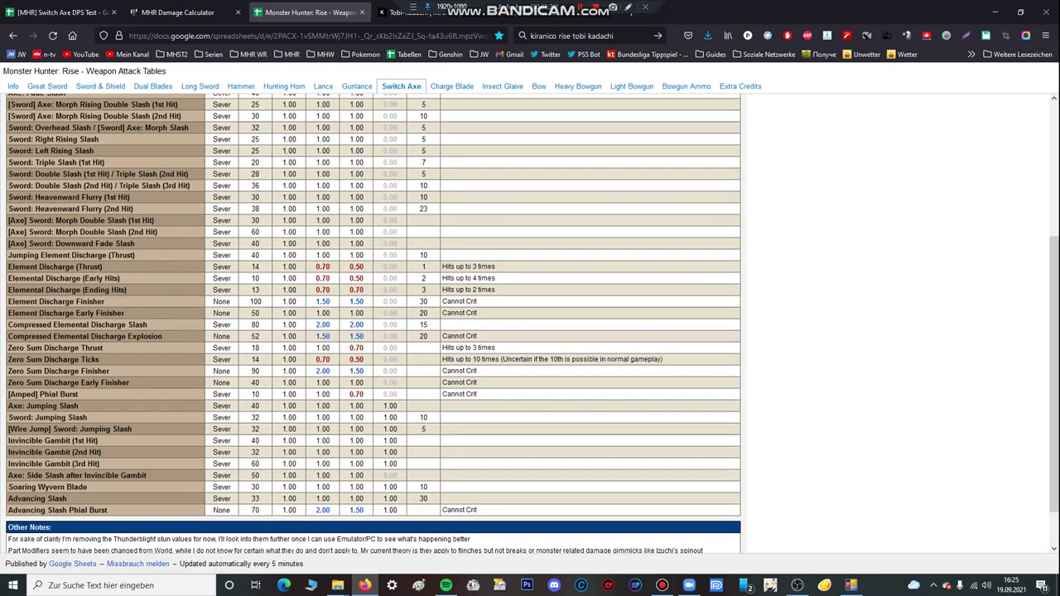
{"action": "key", "text": "ctrl+shift+Tab"}
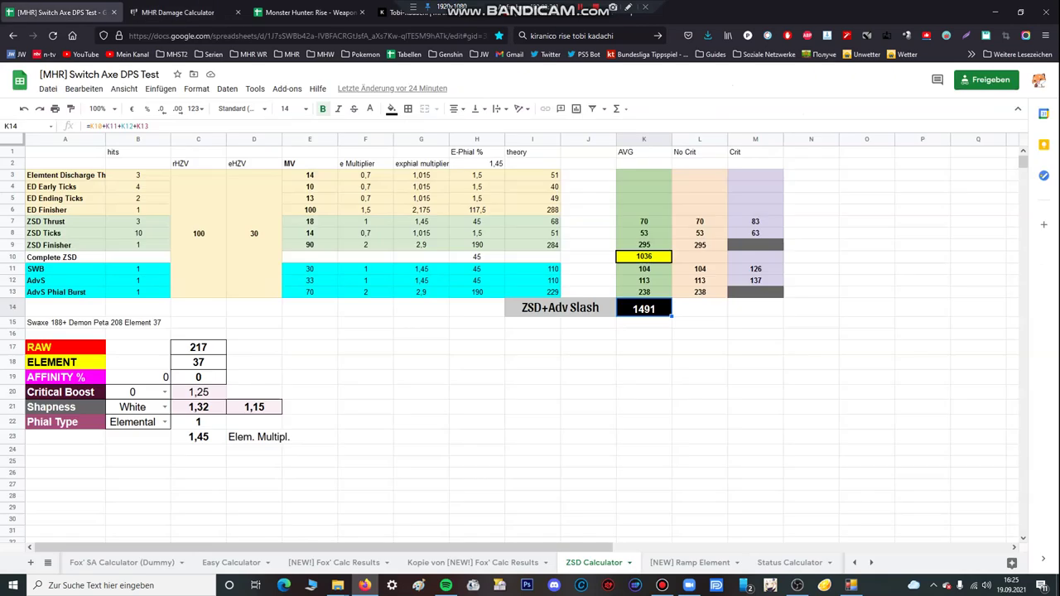
{"action": "key", "text": "ctrl+shift+Tab"}
Center the MV column header in cell E2 of the ZSD Calculator sheet.
{"action": "left_click", "coordinate": [309, 164]}
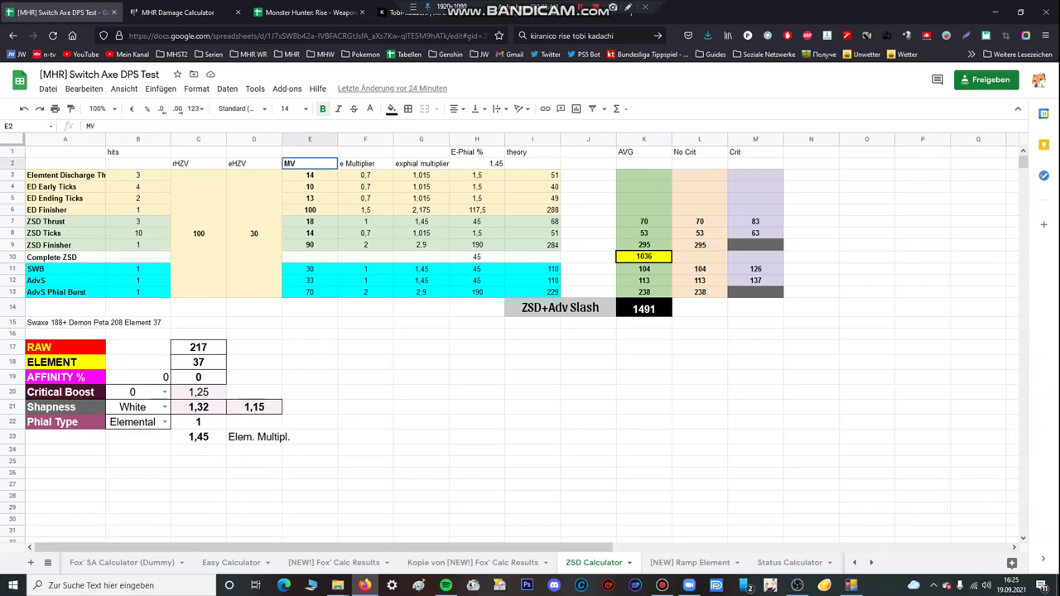
{"action": "left_click", "coordinate": [457, 109]}
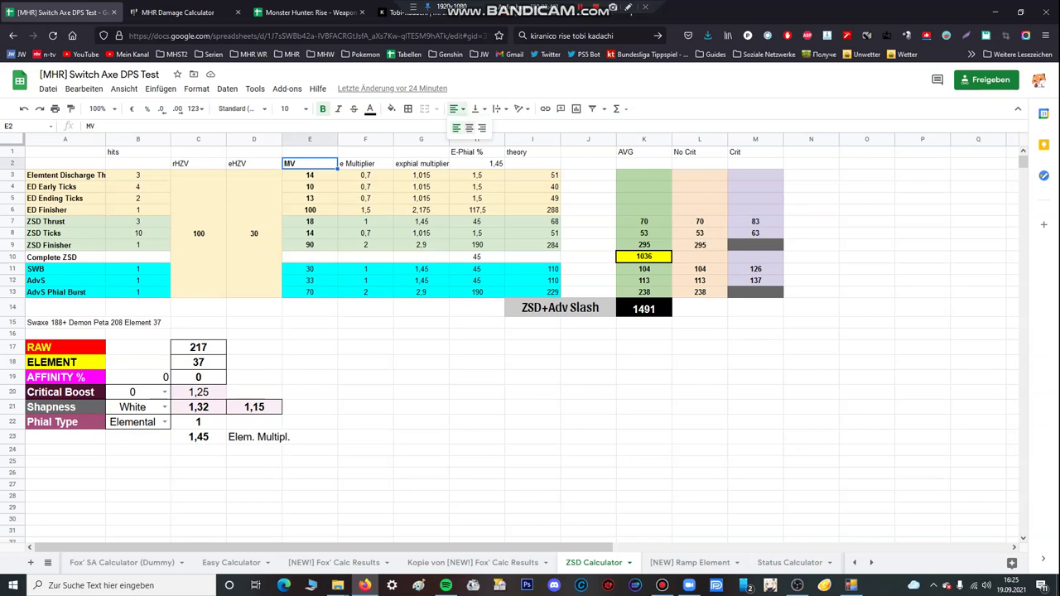
{"action": "left_click", "coordinate": [470, 129]}
{"action": "left_click", "coordinate": [365, 164]}
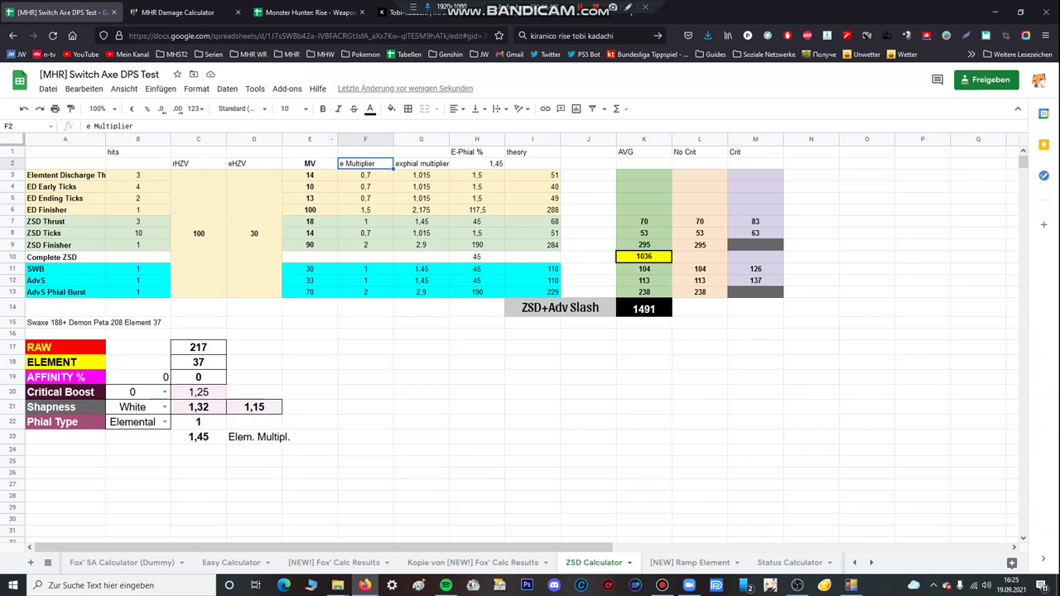
Switch back to Firefox and inspect the motion values of the ED Finisher, ZSD Finisher and AdvS Phial Burst in the ZSD Calculator sheet.
{"action": "key", "text": "ctrl+plus"}
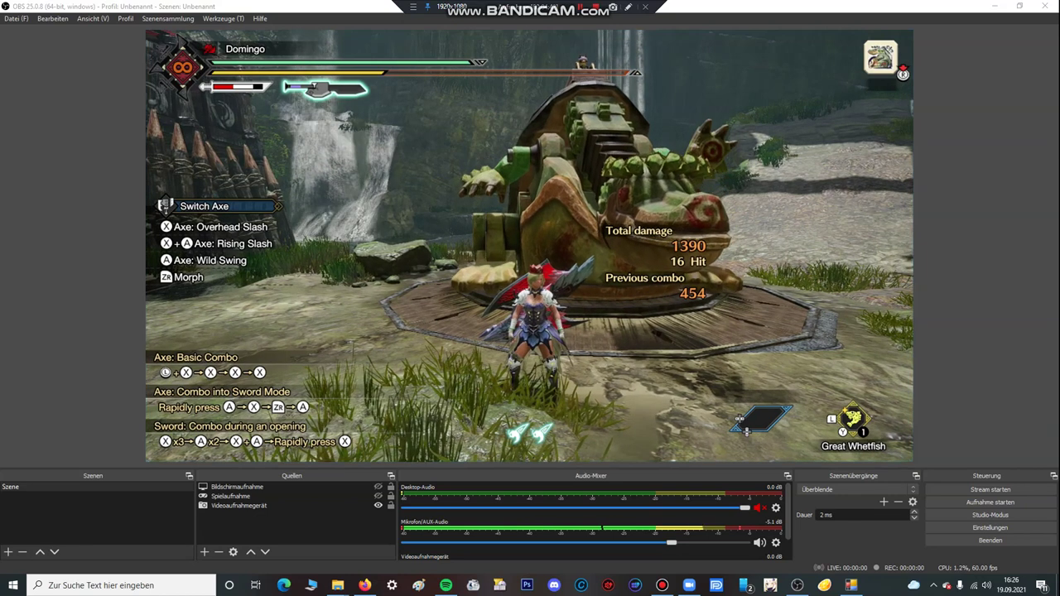
{"action": "left_click", "coordinate": [364, 585]}
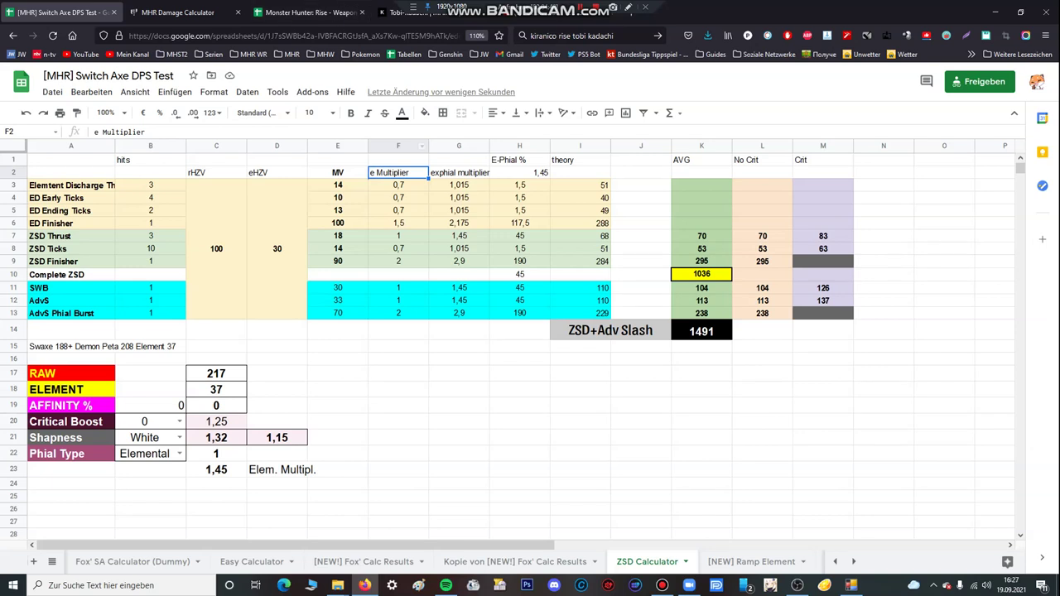
{"action": "left_click", "coordinate": [338, 223]}
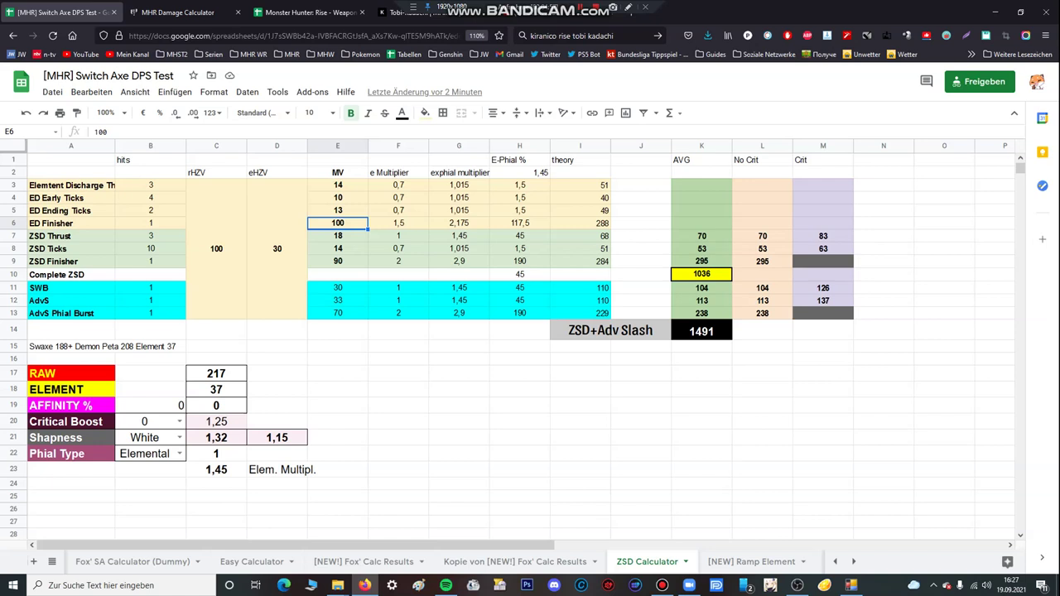
{"action": "left_click", "coordinate": [71, 261]}
{"action": "left_click", "coordinate": [338, 261]}
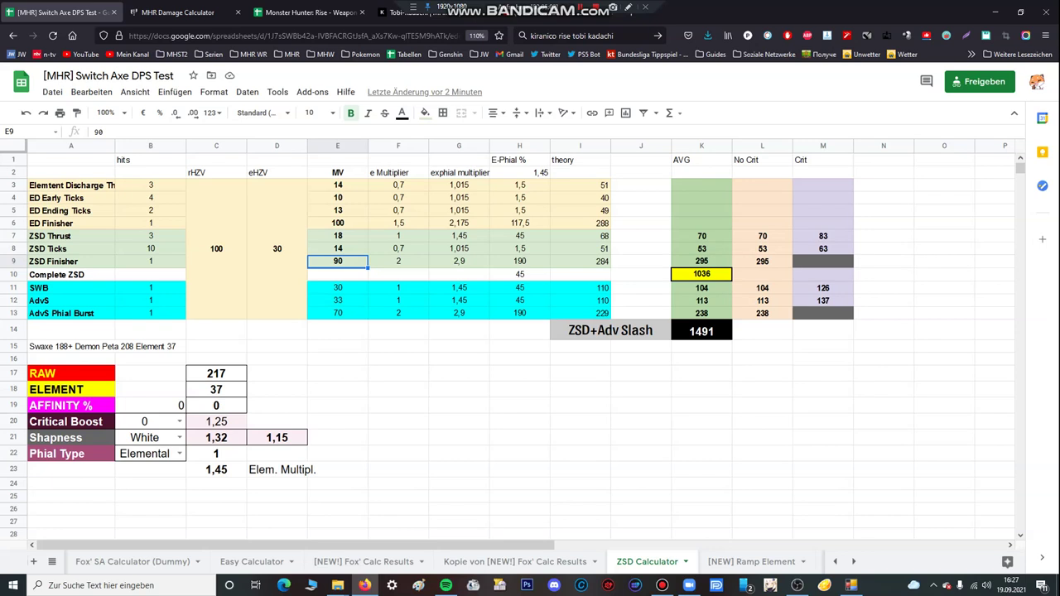
{"action": "left_click", "coordinate": [338, 314]}
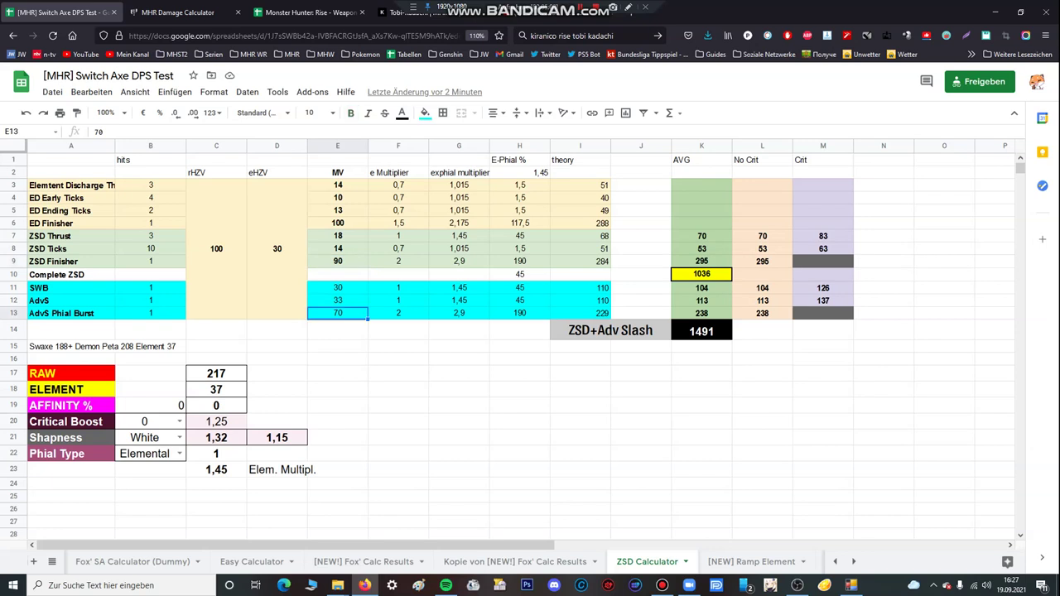
Compare the finisher and phial burst rows of the Switch Axe attack table with the values in the ZSD Calculator sheet.
{"action": "left_click", "coordinate": [191, 12]}
{"action": "left_click", "coordinate": [302, 12]}
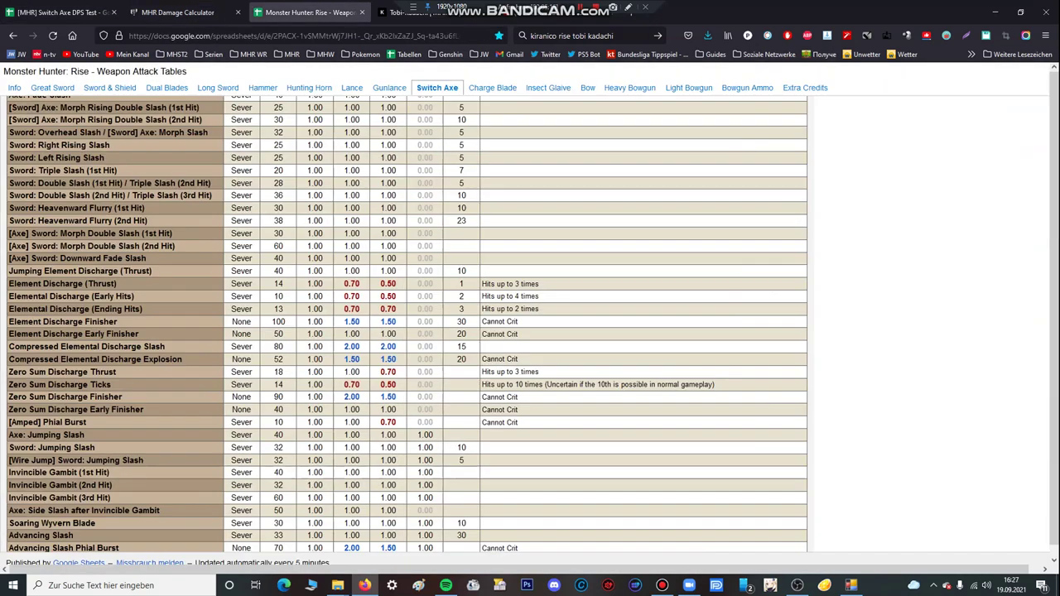
{"action": "scroll", "coordinate": [408, 323], "scroll_direction": "down", "scroll_amount": 3}
{"action": "scroll", "coordinate": [407, 323], "scroll_direction": "up", "scroll_amount": 2}
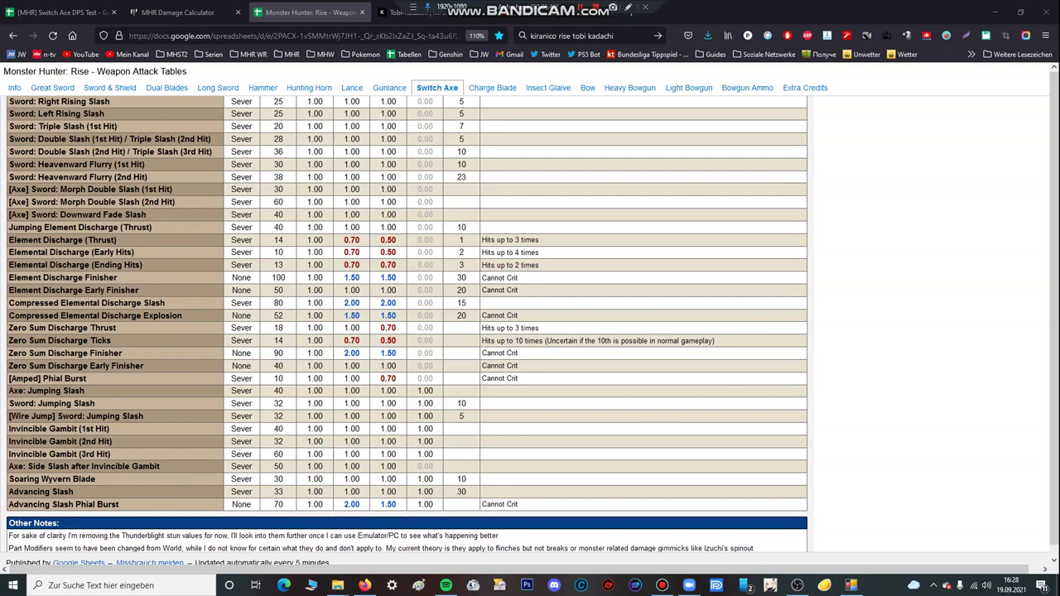
{"action": "left_click", "coordinate": [58, 12]}
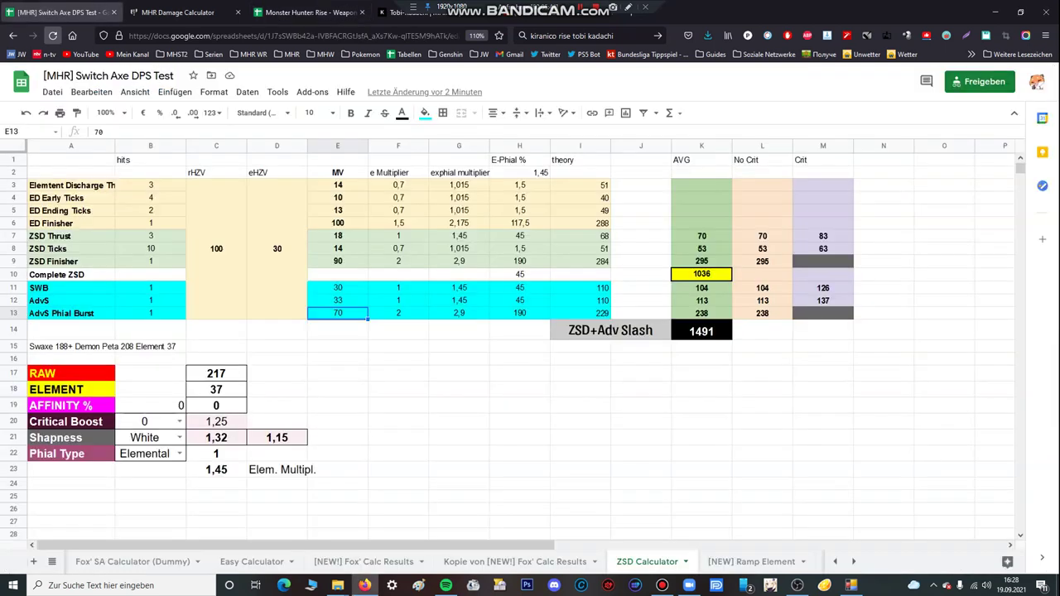
{"action": "left_click", "coordinate": [308, 13]}
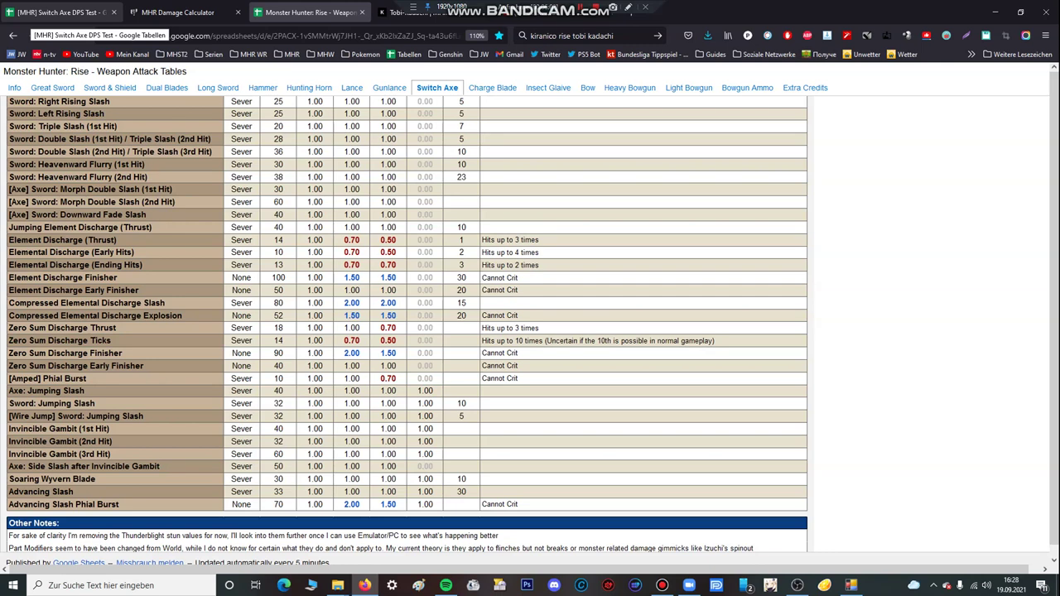
{"action": "left_click", "coordinate": [67, 12]}
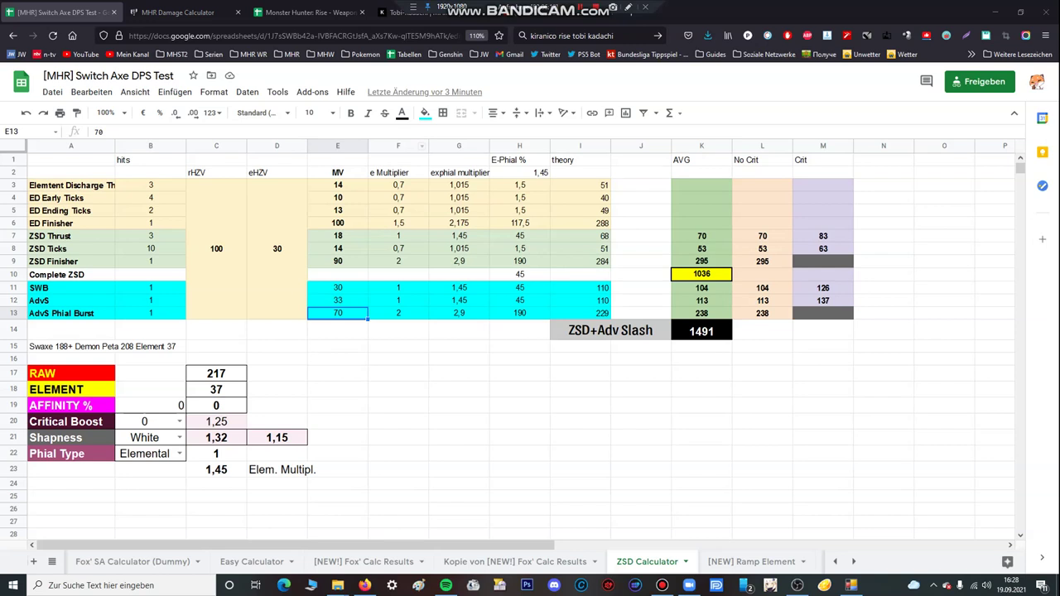
Check the Advancing Slash Phial Burst row of the Switch Axe attack table and return to the ZSD Calculator sheet.
{"action": "left_click", "coordinate": [306, 12]}
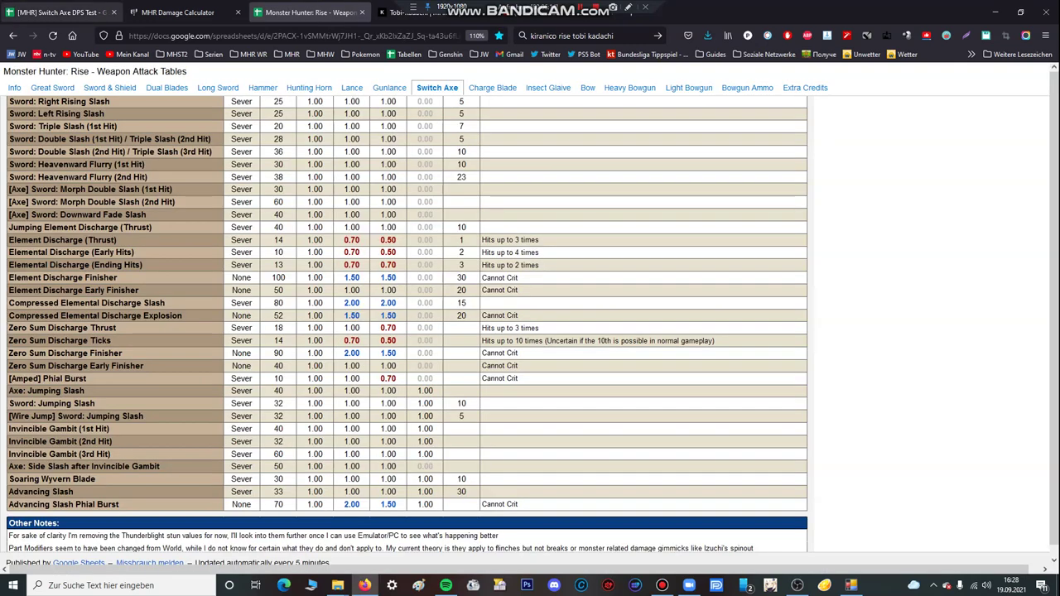
{"action": "left_click", "coordinate": [62, 13]}
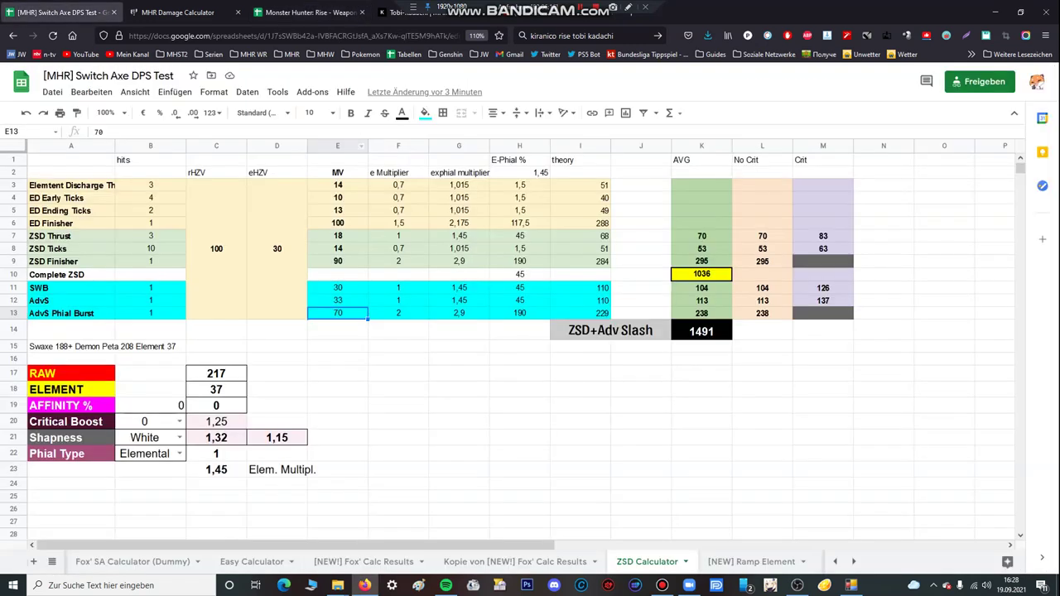
Set the Phial Type in cell B22 to Power.
{"action": "left_click", "coordinate": [179, 454]}
{"action": "left_click", "coordinate": [134, 486]}
{"action": "left_click", "coordinate": [180, 454]}
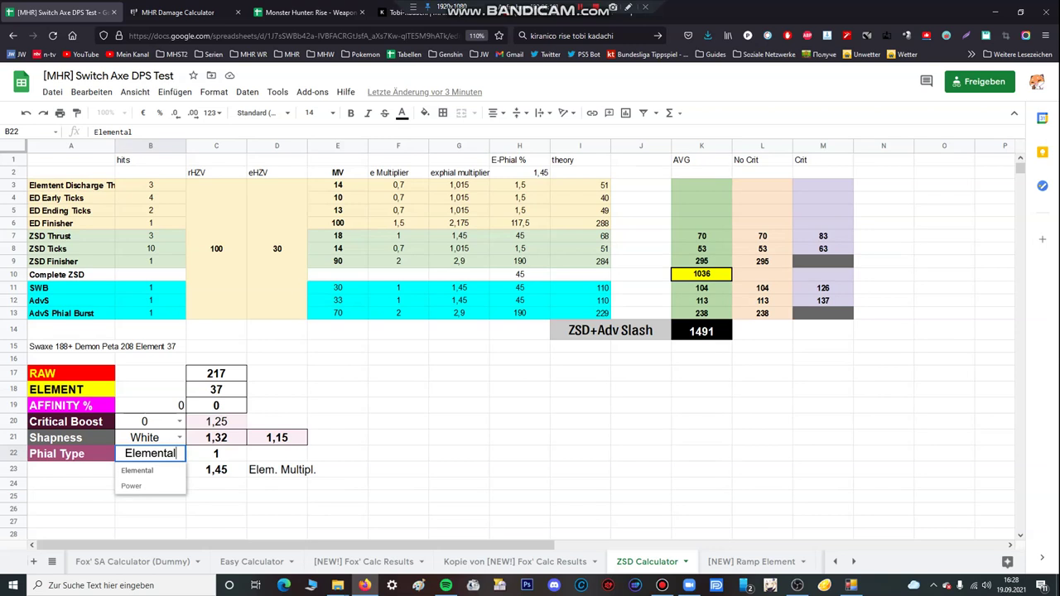
{"action": "left_click", "coordinate": [132, 486]}
Set the Phial Type in cell B22 back to Elemental.
{"action": "left_click", "coordinate": [180, 453]}
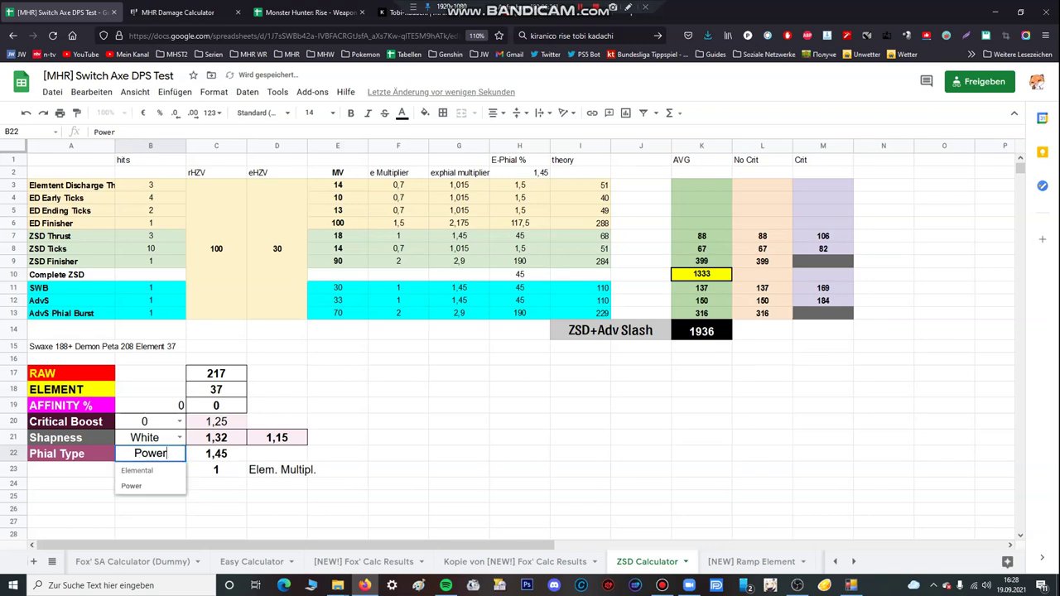
{"action": "key", "text": "Down"}
{"action": "left_click", "coordinate": [137, 471]}
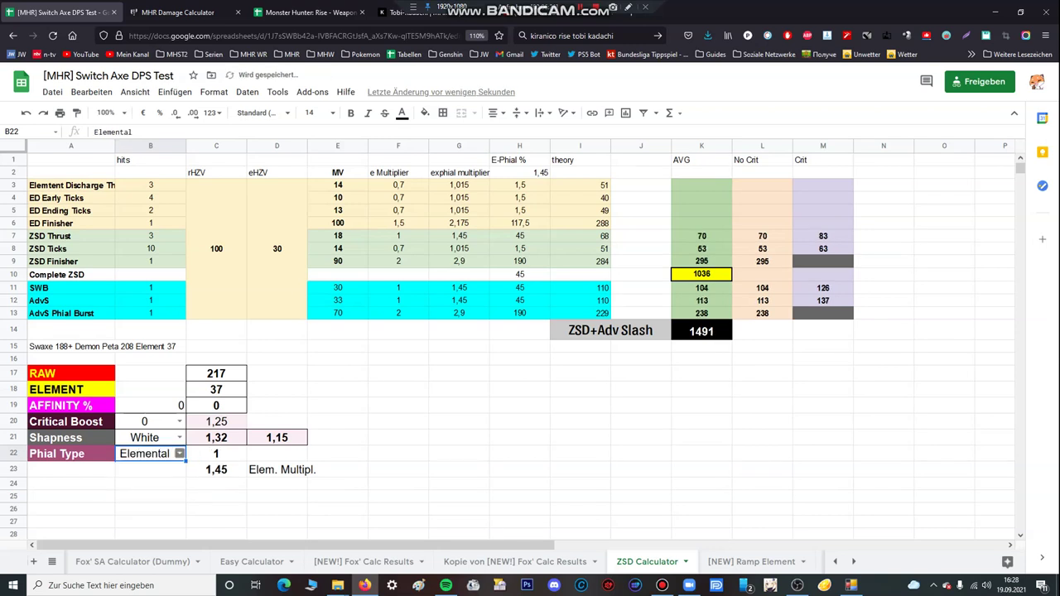
{"action": "left_click", "coordinate": [180, 454]}
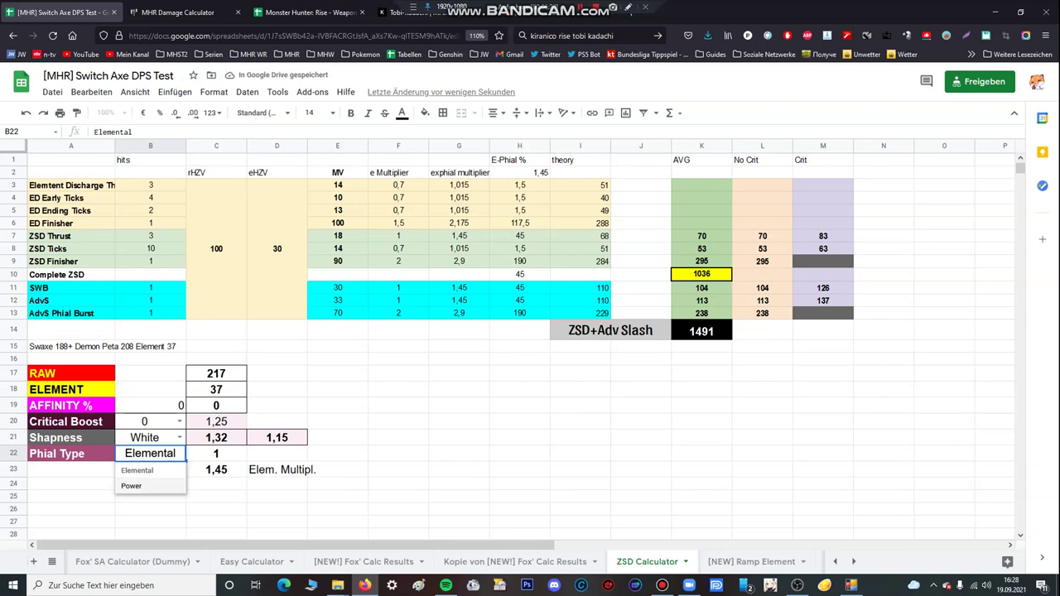
{"action": "key", "text": "Return"}
{"action": "key", "text": "Return"}
{"action": "key", "text": "Down"}
{"action": "key", "text": "Return"}
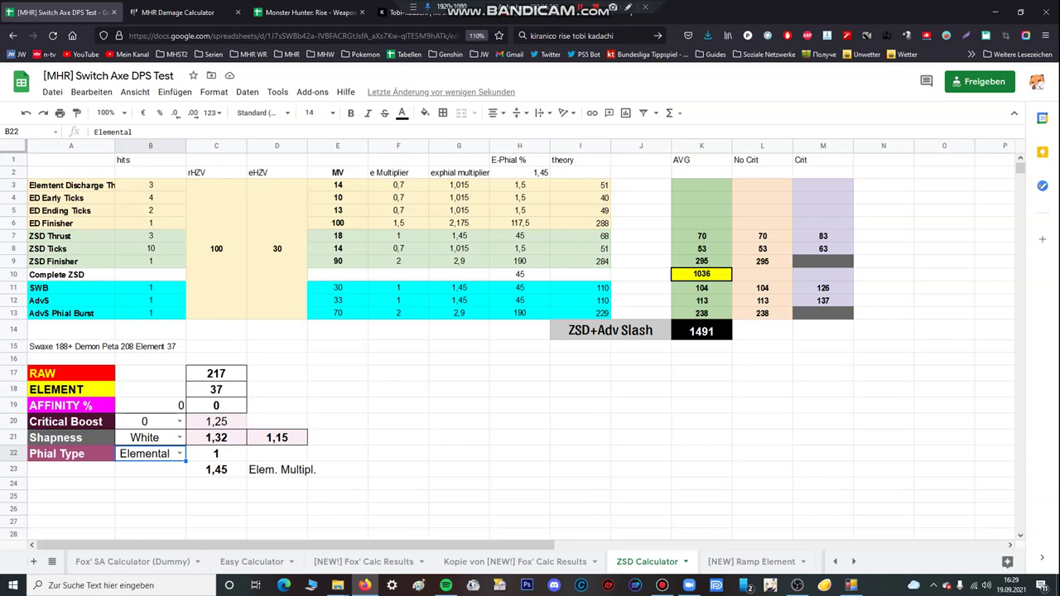
Inspect the ED Finisher's phial multiplier, view Tobi-Kadachi's hitzone table on Kiranico and return to the ZSD Calculator sheet.
{"action": "left_click", "coordinate": [458, 223]}
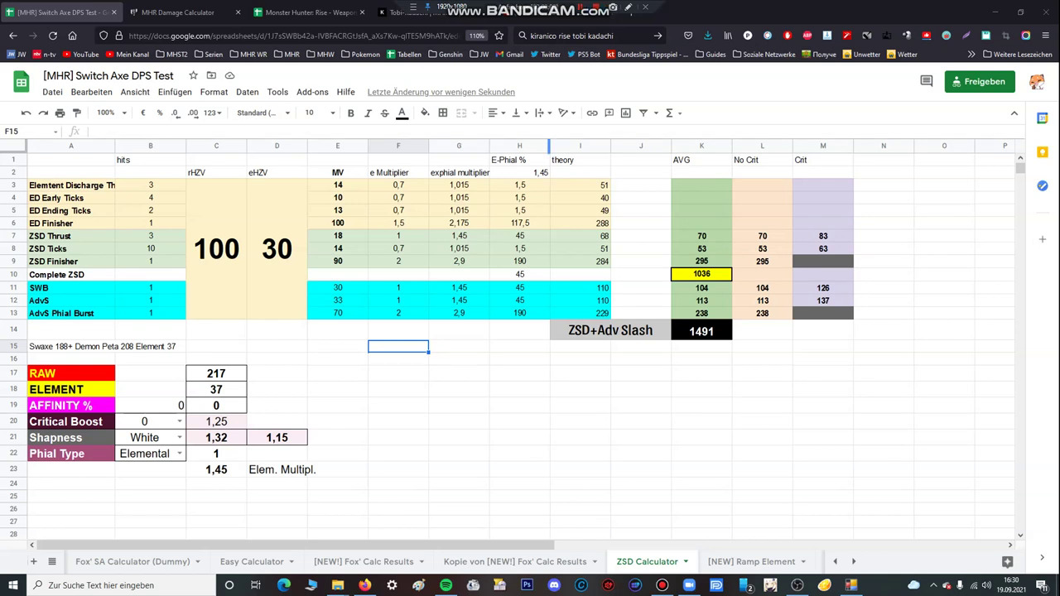
{"action": "left_click", "coordinate": [407, 12]}
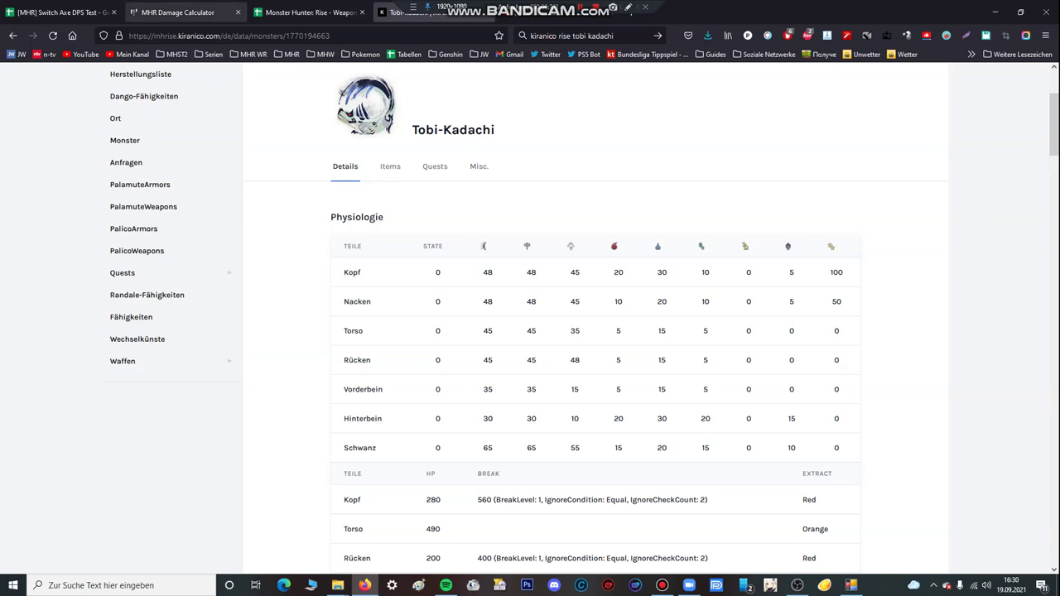
{"action": "left_click", "coordinate": [184, 12]}
{"action": "left_click", "coordinate": [66, 12]}
Set the raw hitzone value in the merged rHZV cell to 48.
{"action": "left_click", "coordinate": [216, 249]}
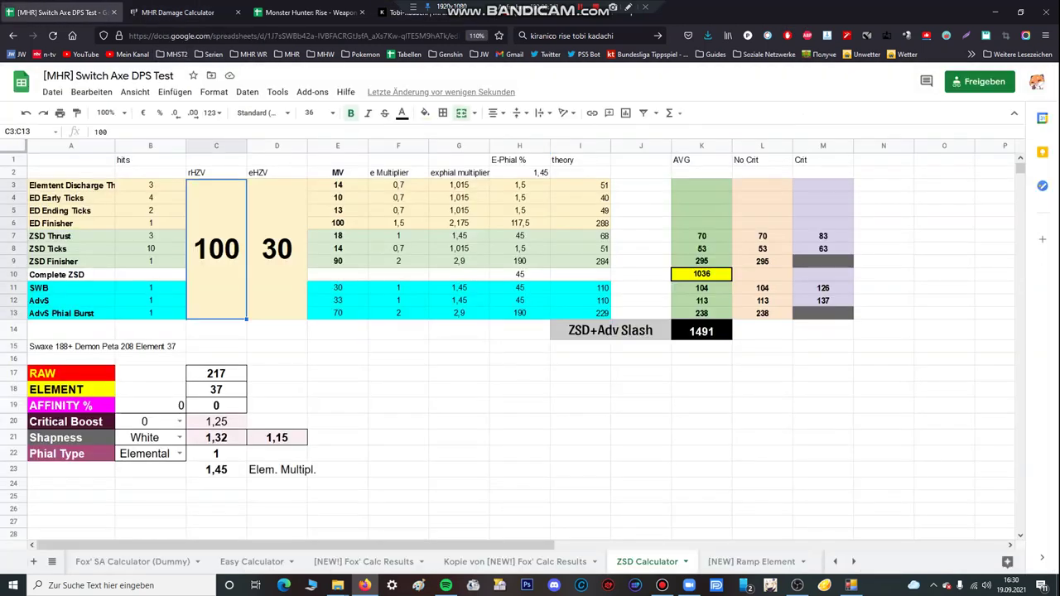
{"action": "type", "text": "48"}
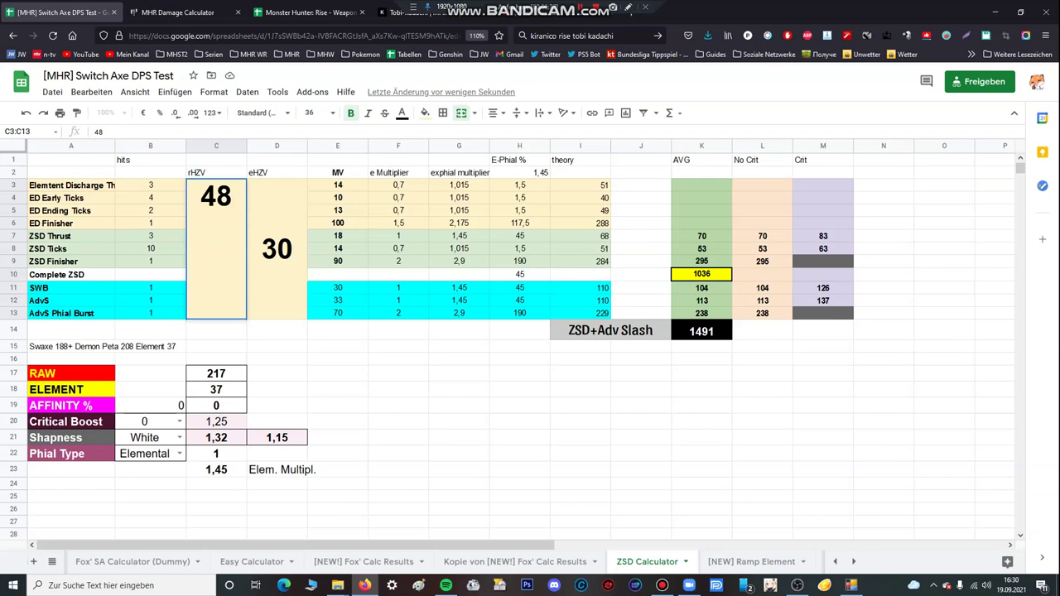
{"action": "key", "text": "Right"}
Set the raw hitzone value in the merged rHZV cell back to 100.
{"action": "key", "text": "Left"}
{"action": "type", "text": "100"}
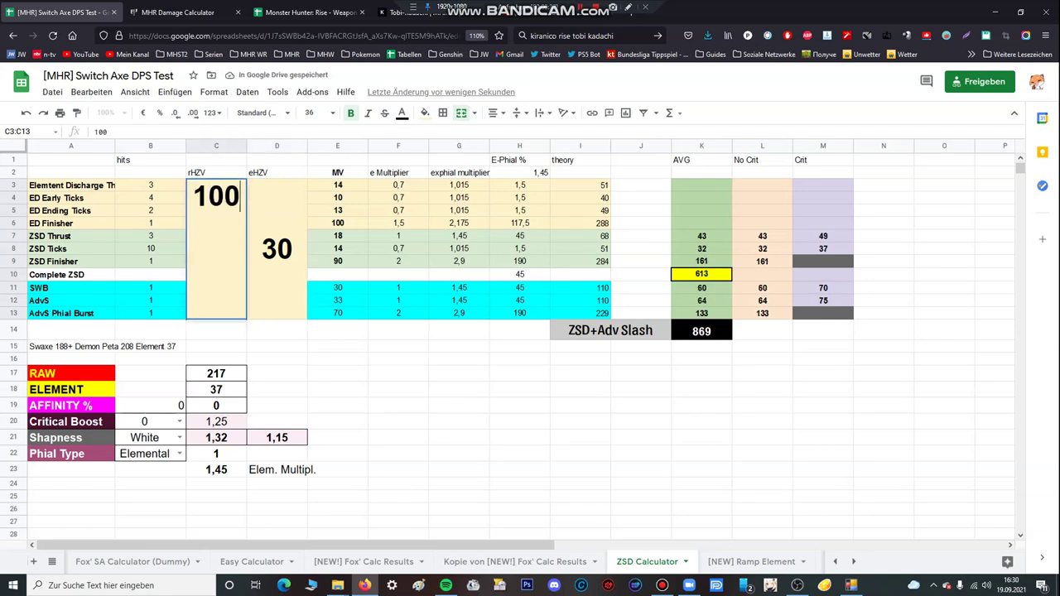
{"action": "key", "text": "Tab"}
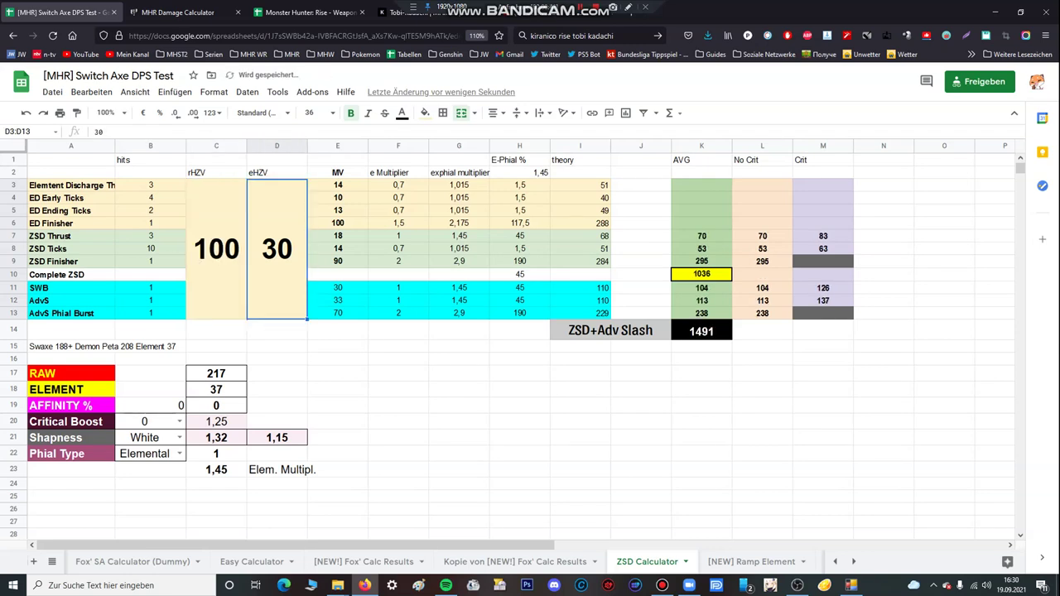
View the training dummy's combo damage in the OBS game preview, then return to the rHZV value in the Firefox spreadsheet.
{"action": "left_click", "coordinate": [797, 586]}
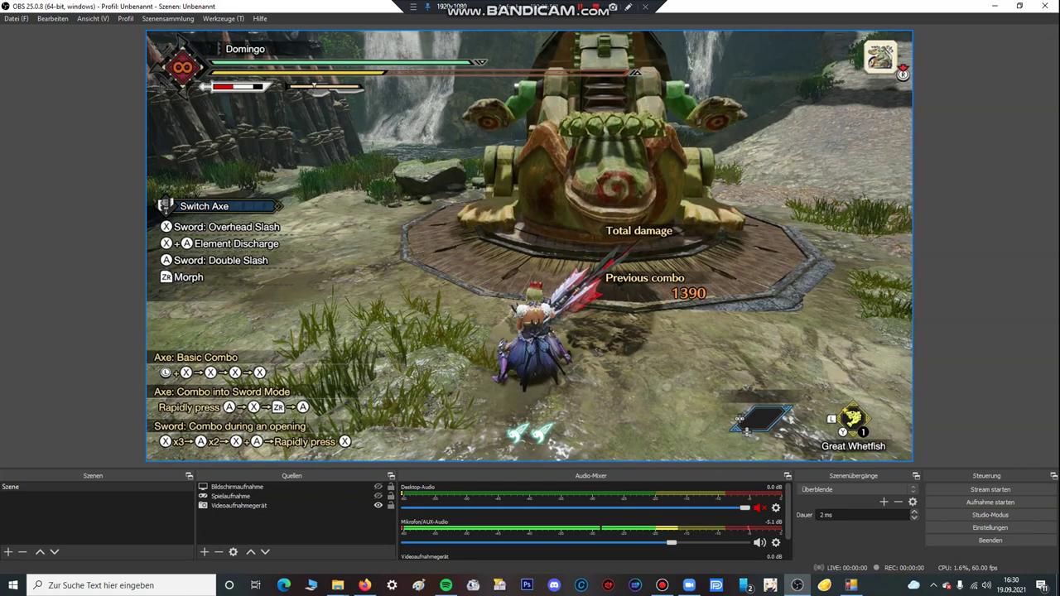
{"action": "left_click", "coordinate": [364, 586]}
{"action": "left_click", "coordinate": [216, 250]}
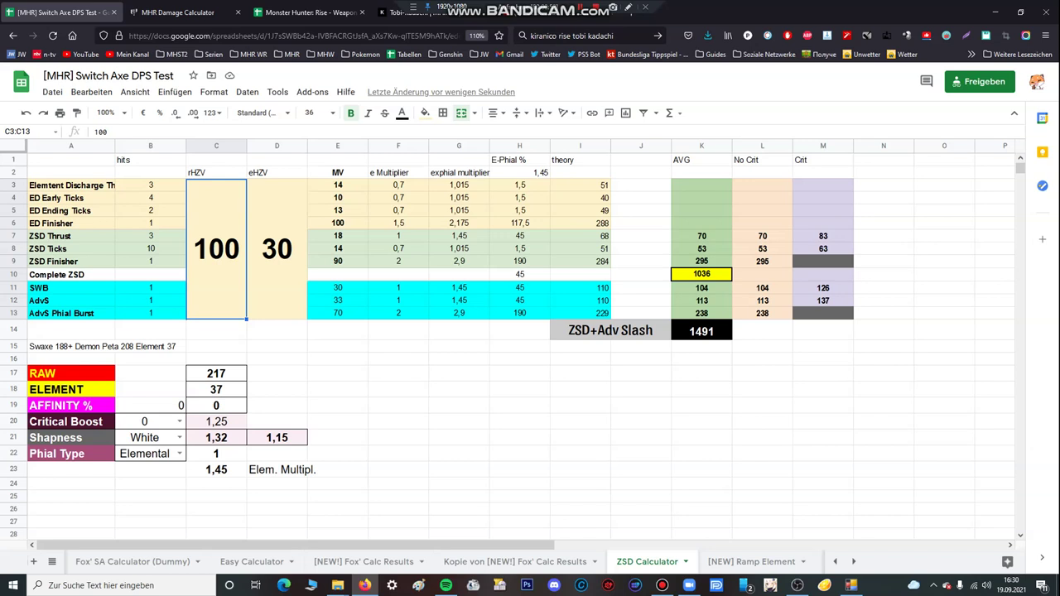
Check the character's Attack status in OBS and enter 217 as the RAW value in cell C17 of the spreadsheet.
{"action": "left_click", "coordinate": [216, 374]}
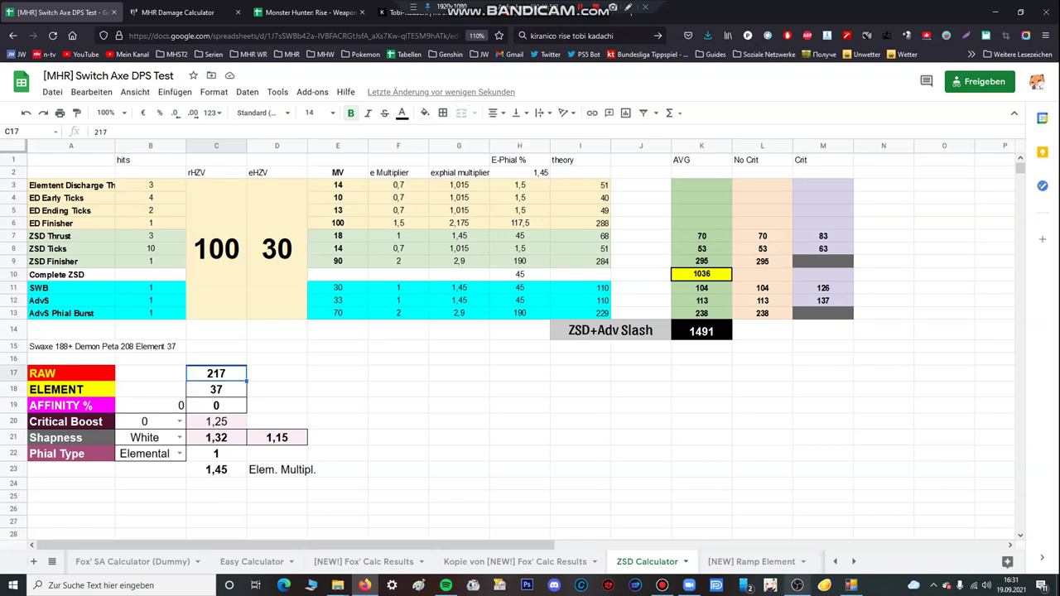
{"action": "mouse_move", "coordinate": [797, 585]}
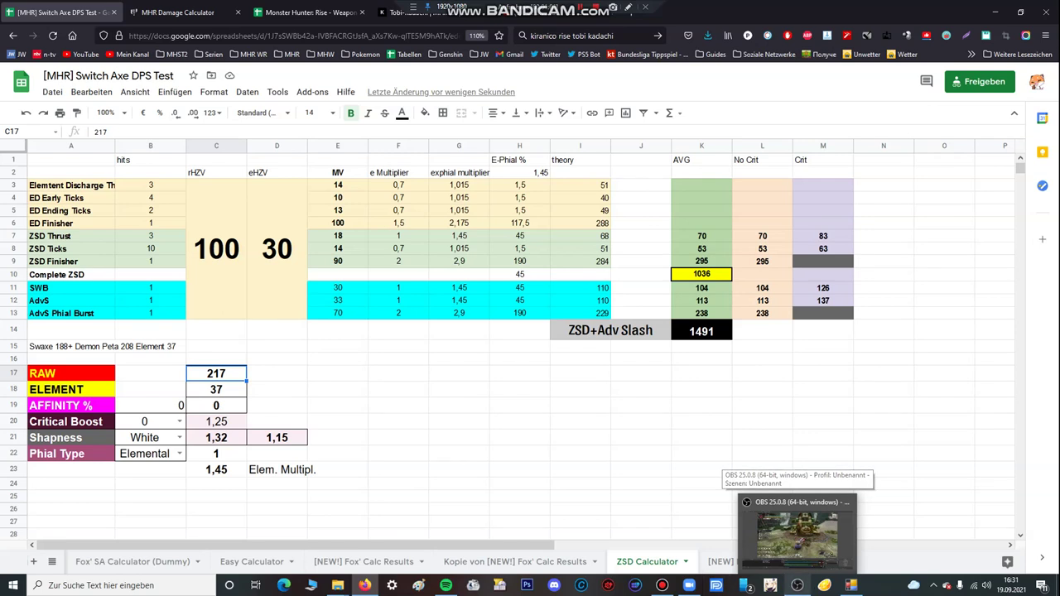
{"action": "left_click", "coordinate": [778, 550]}
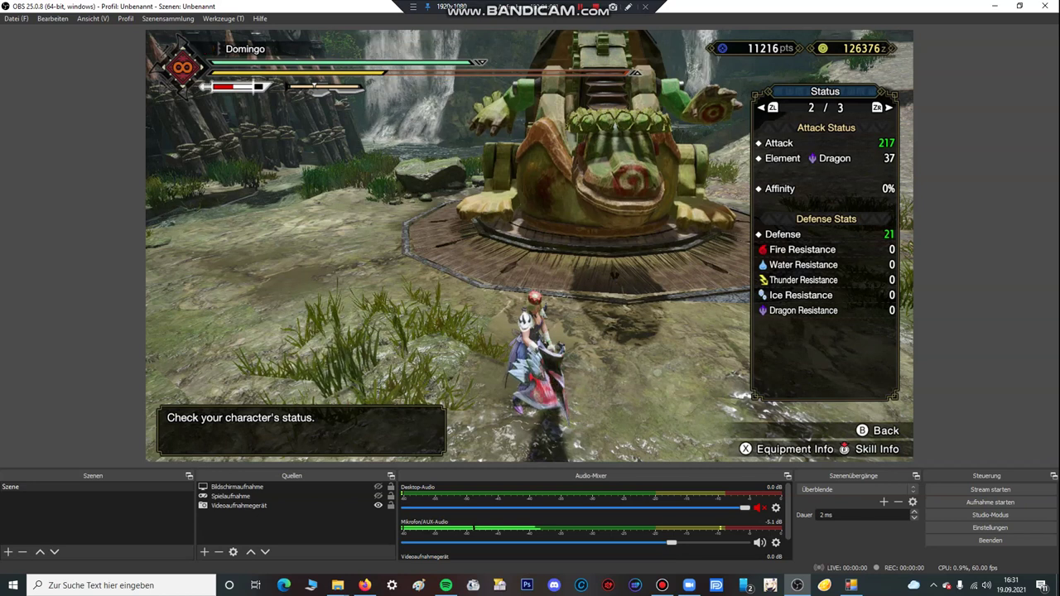
{"action": "key", "text": "alt+Tab"}
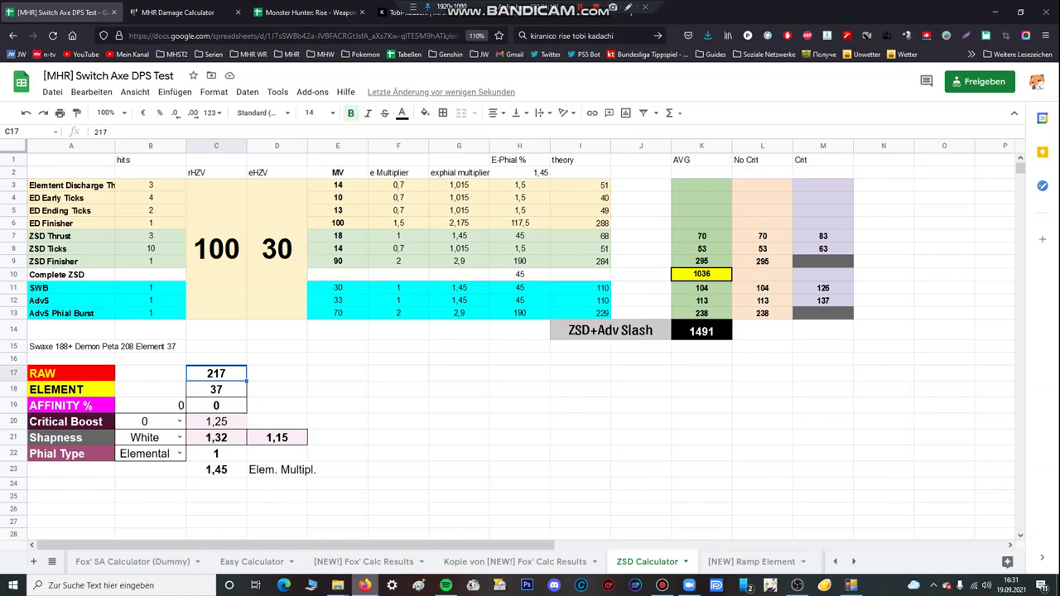
{"action": "type", "text": "217"}
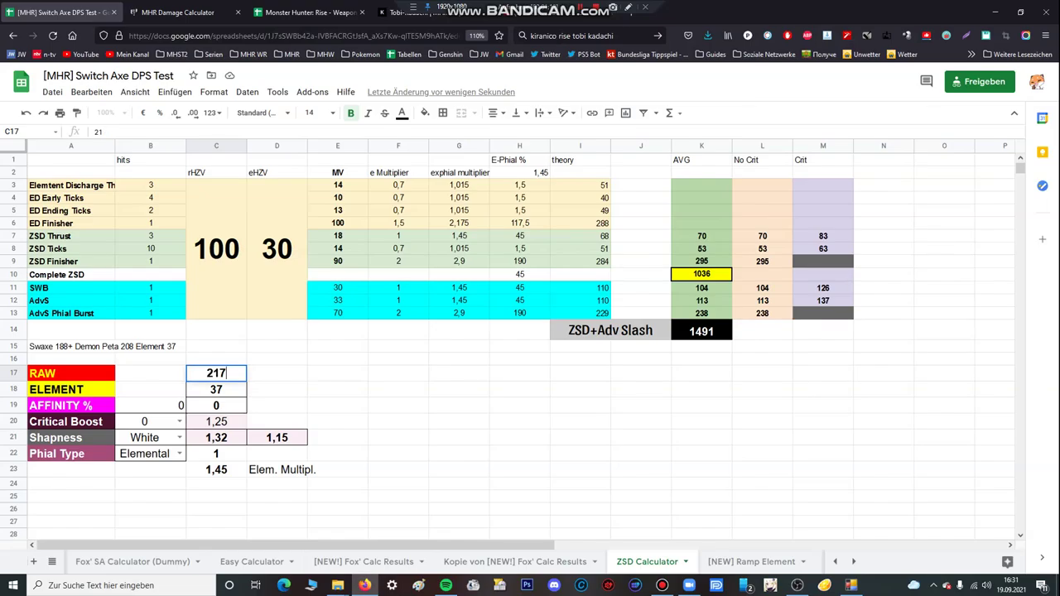
{"action": "key", "text": "Tab"}
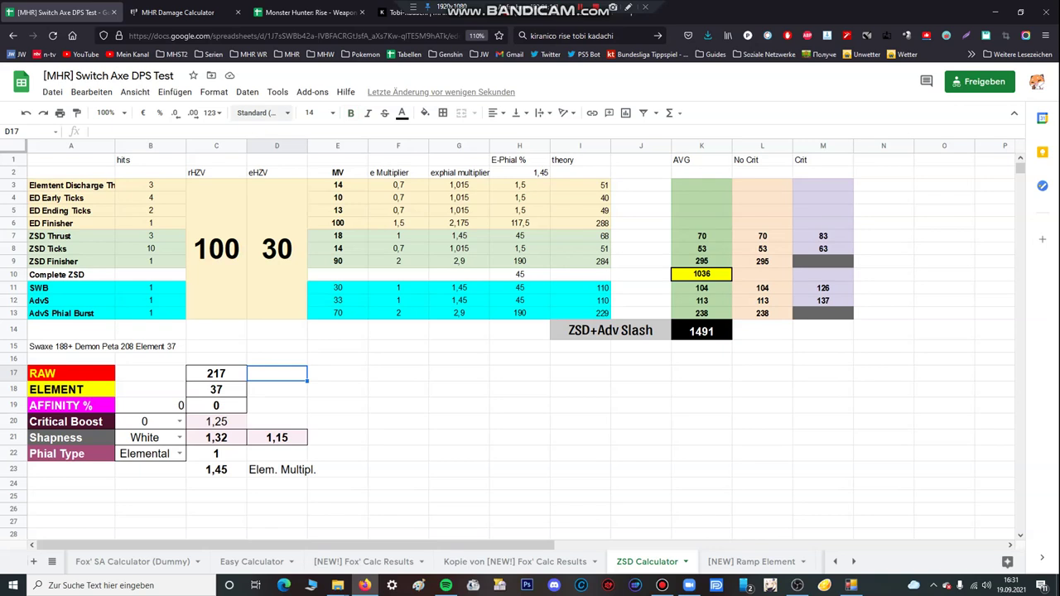
In the MHR Damage Calculator, keep Weakness Exploit at 0, set Agitator to 5, and enable Powercharm and Powertalon.
{"action": "key", "text": "ctrl+Tab"}
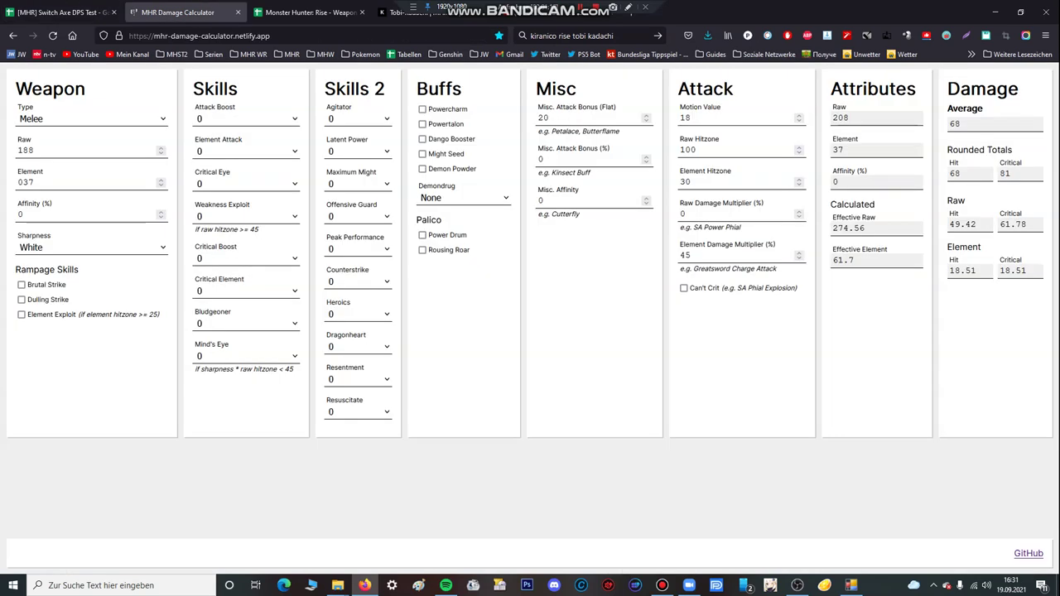
{"action": "left_click", "coordinate": [246, 217]}
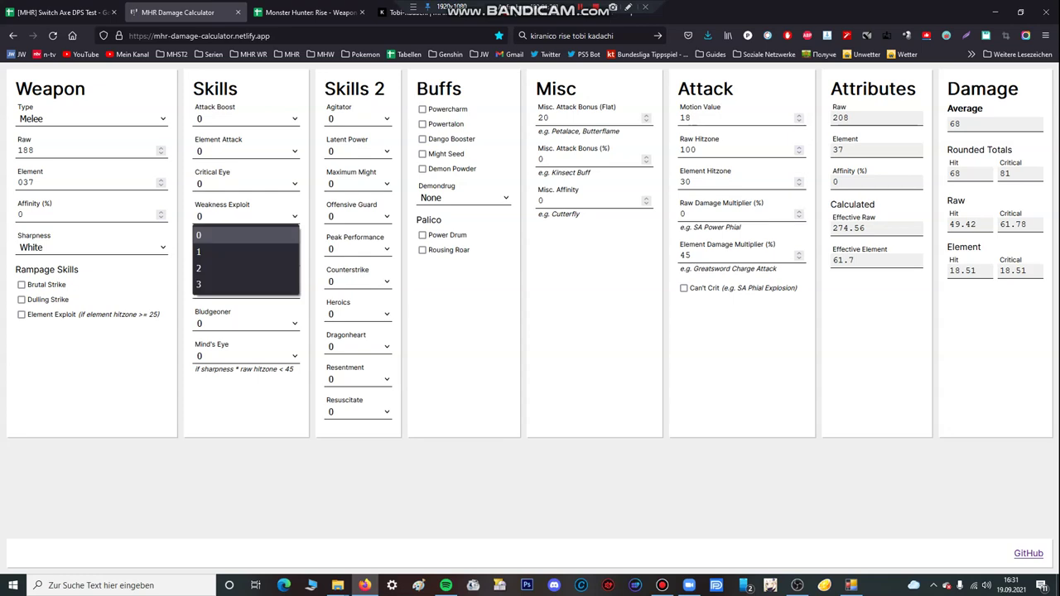
{"action": "left_click", "coordinate": [246, 235]}
{"action": "left_click", "coordinate": [357, 119]}
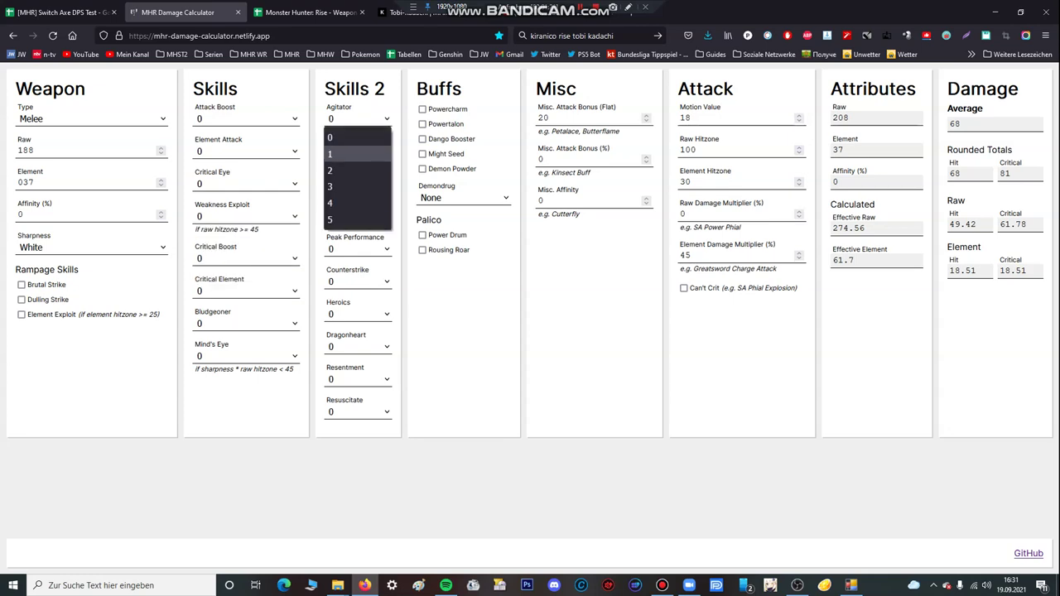
{"action": "left_click", "coordinate": [356, 203]}
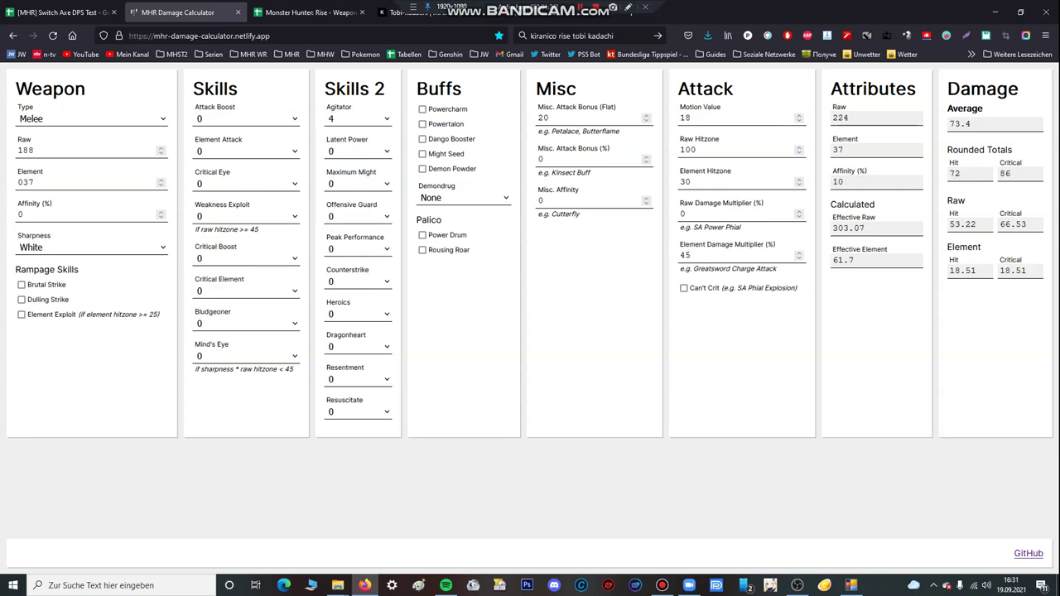
{"action": "left_click", "coordinate": [358, 119]}
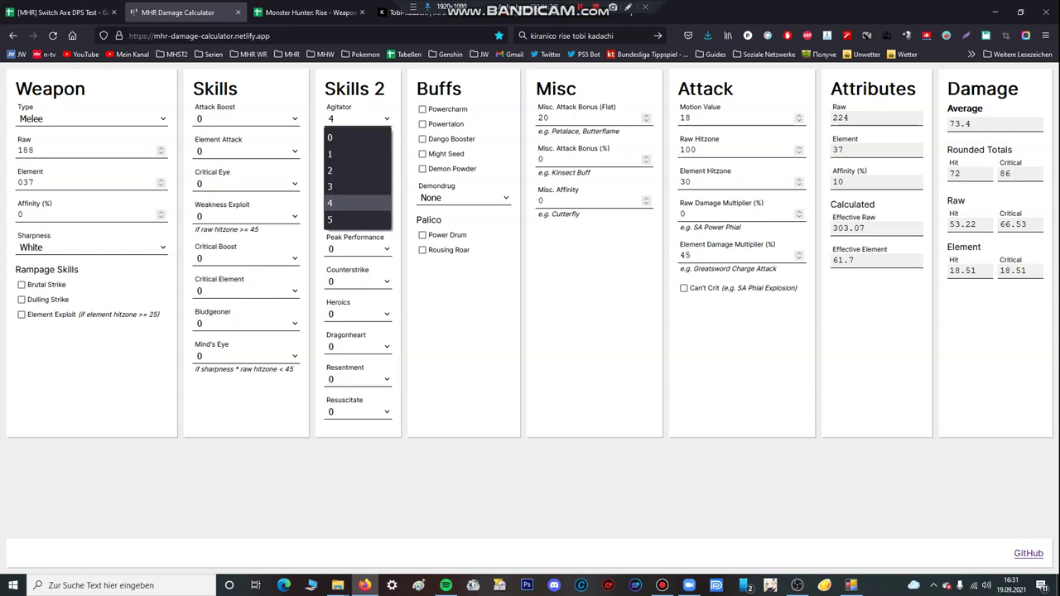
{"action": "left_click", "coordinate": [356, 219]}
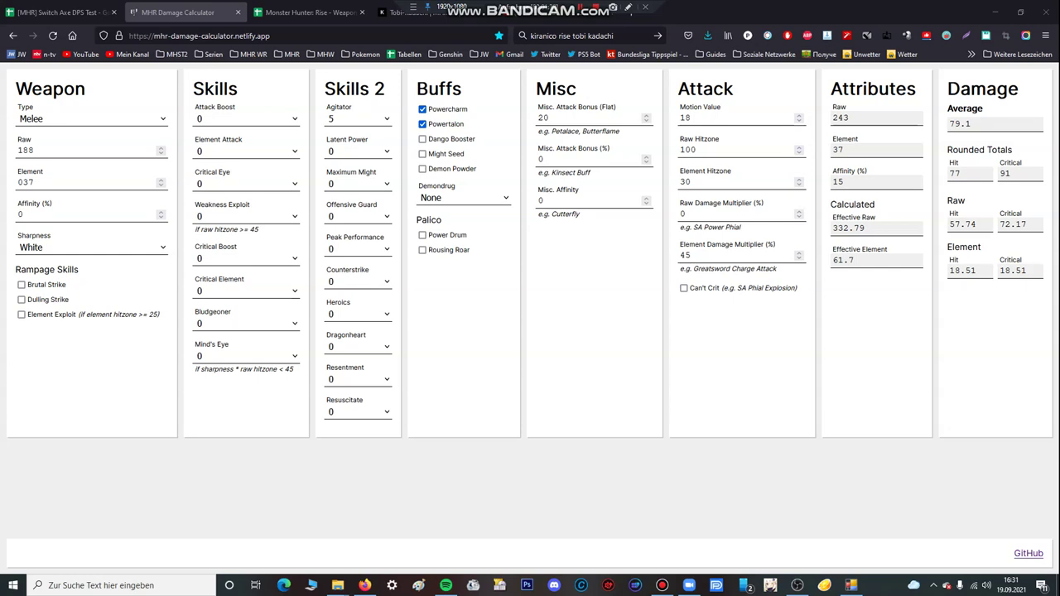
Enter 243 as the RAW value in cell C17 of the ZSD Calculator sheet and undo the change.
{"action": "left_click", "coordinate": [63, 12]}
{"action": "left_click", "coordinate": [216, 373]}
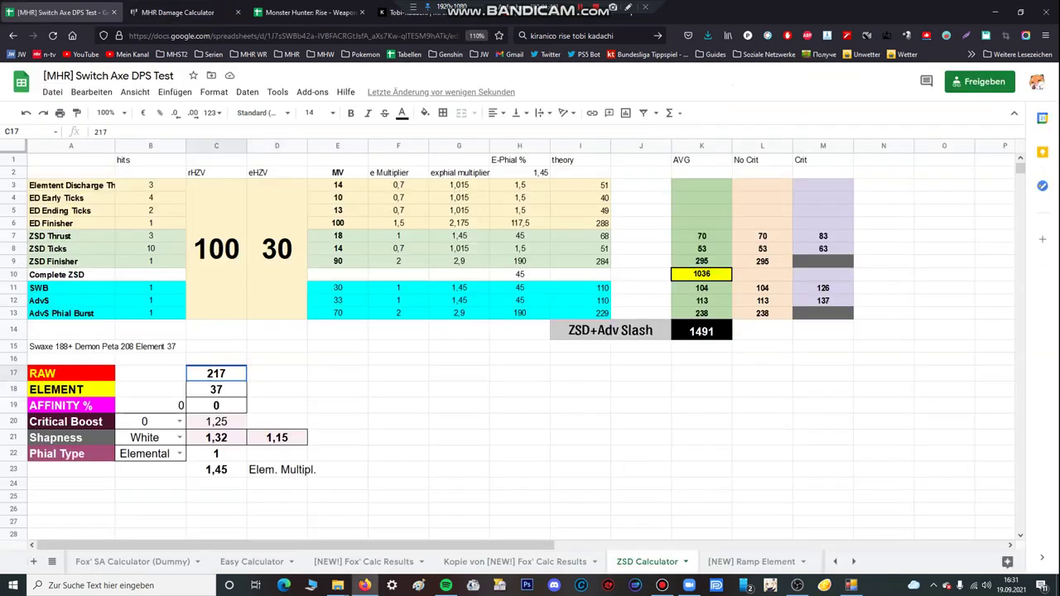
{"action": "type", "text": "243"}
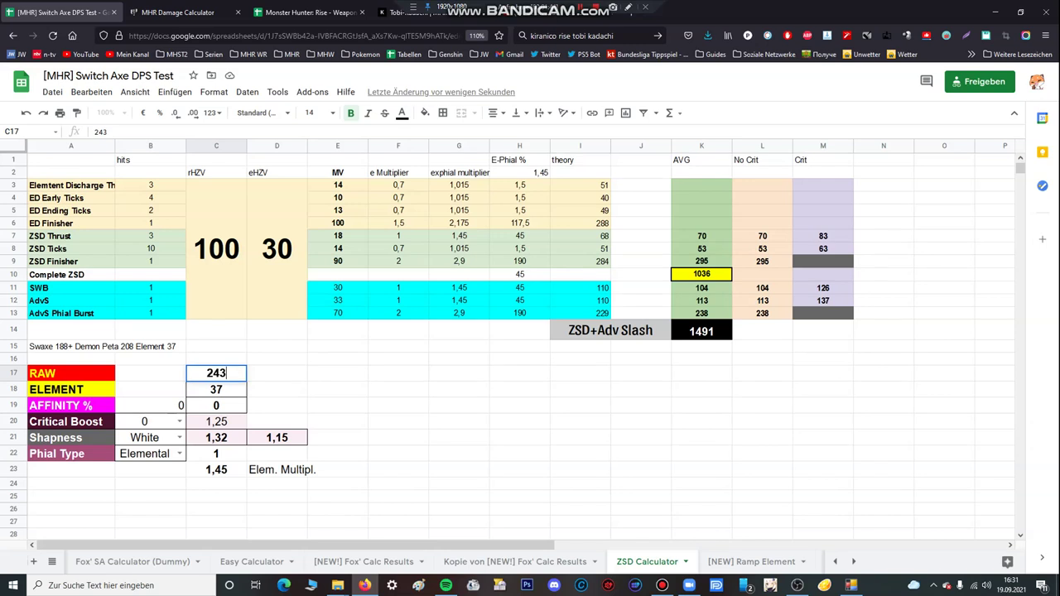
{"action": "left_click", "coordinate": [337, 390]}
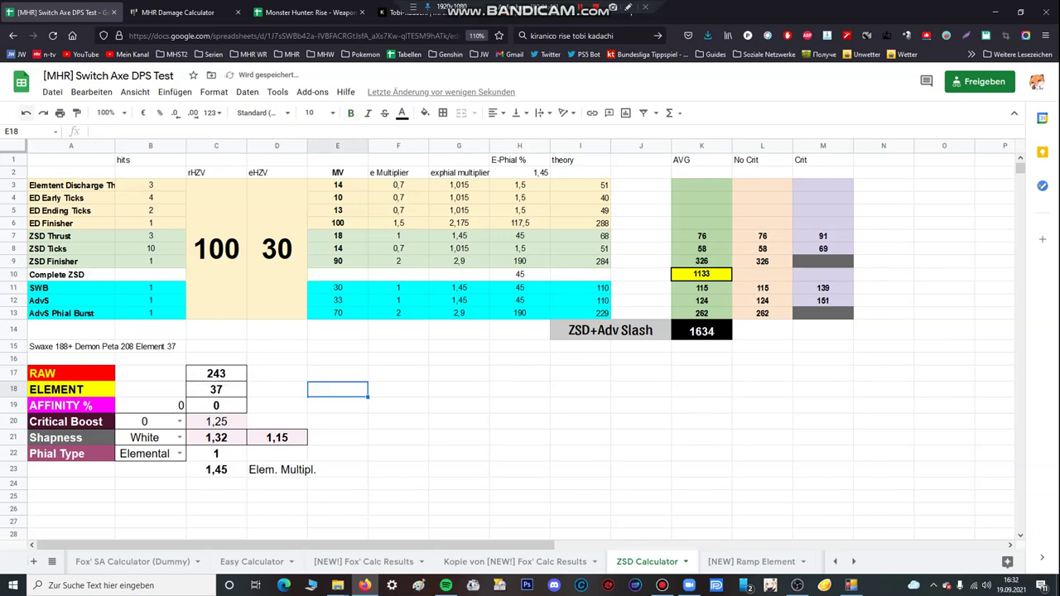
{"action": "left_click", "coordinate": [26, 113]}
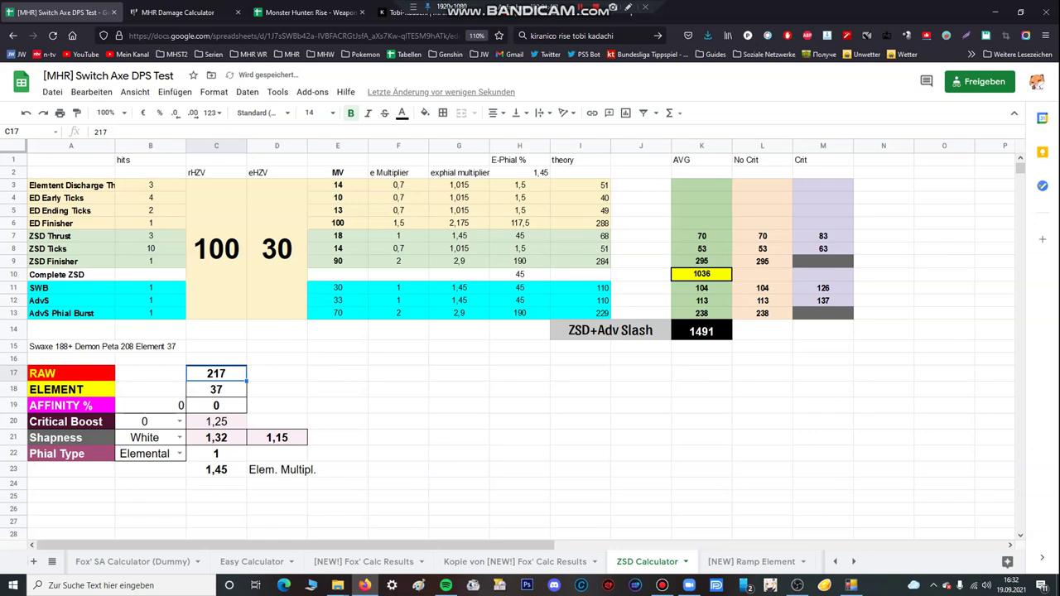
Look at the game menu in OBS, then return to the spreadsheet and enter 37 as the ELEMENT value in cell C18.
{"action": "left_click", "coordinate": [797, 585]}
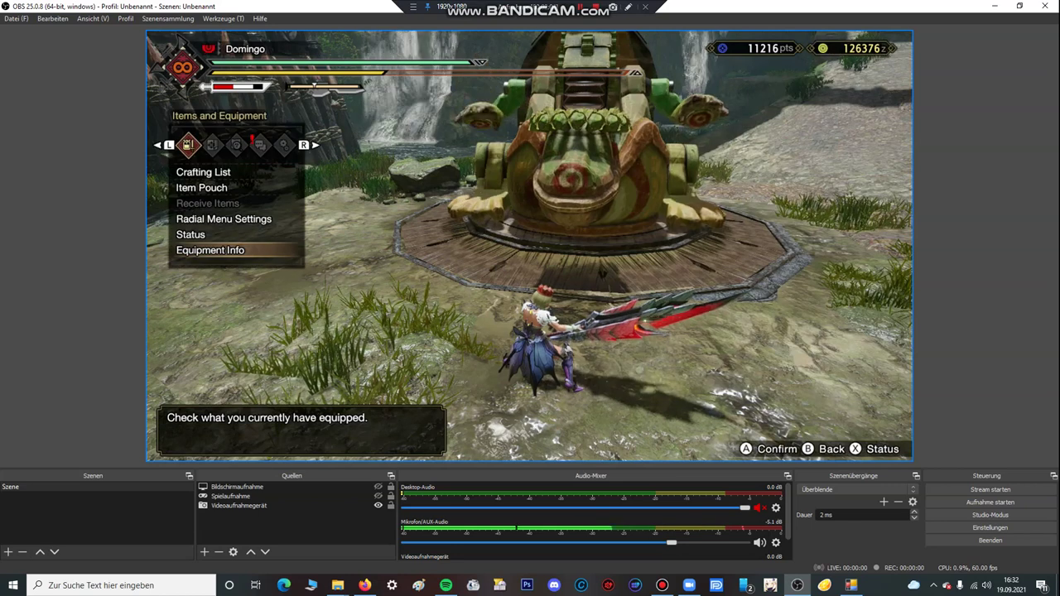
{"action": "left_click", "coordinate": [365, 586]}
{"action": "left_click", "coordinate": [216, 389]}
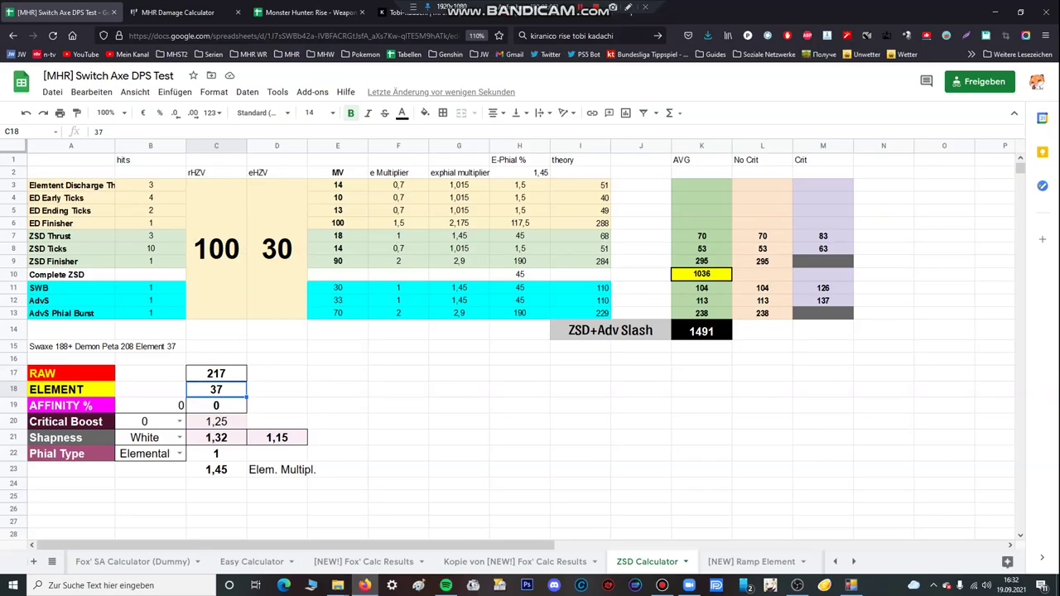
{"action": "type", "text": "3"}
{"action": "left_click", "coordinate": [277, 390]}
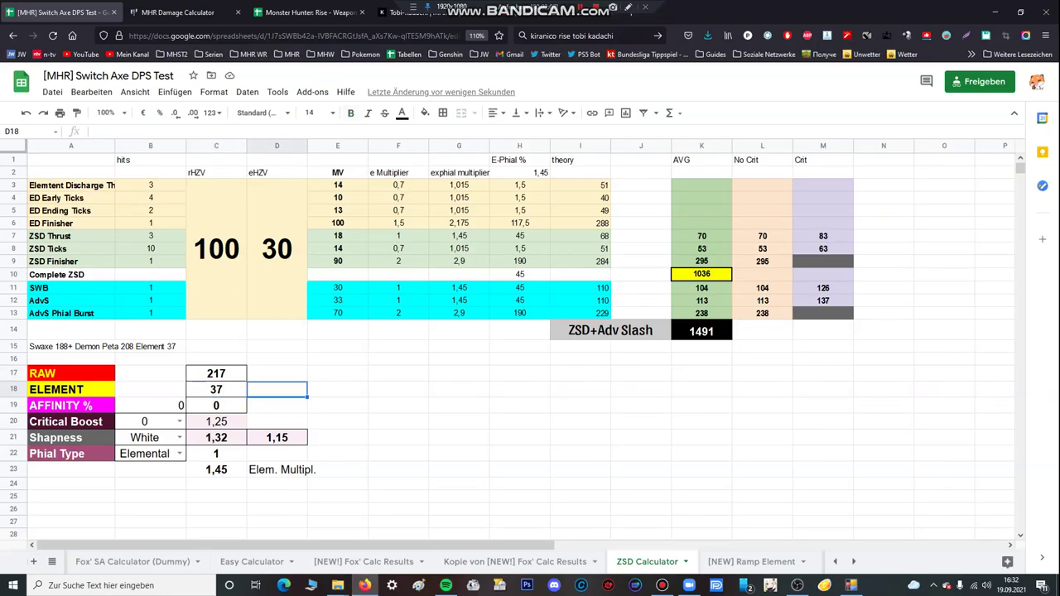
Check the character's Affinity in the game status shown in OBS, and inspect the AFFINITY % cell C19 in the spreadsheet.
{"action": "left_click", "coordinate": [797, 585]}
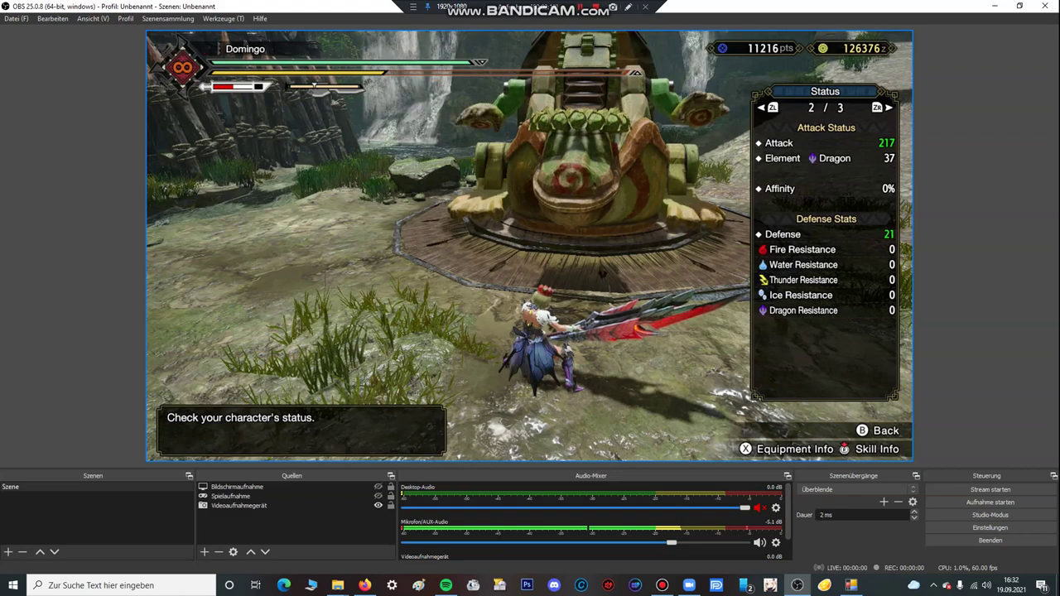
{"action": "key", "text": "alt+Tab"}
{"action": "left_click", "coordinate": [216, 406]}
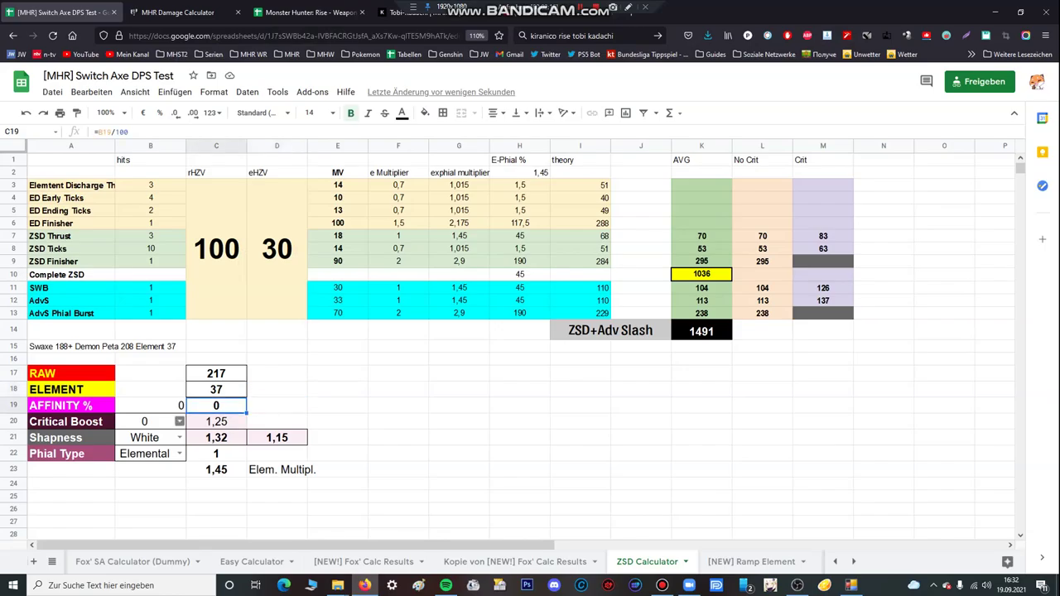
Set Critical Boost in cell B20 to Negative Crit (Experimental).
{"action": "left_click", "coordinate": [179, 421]}
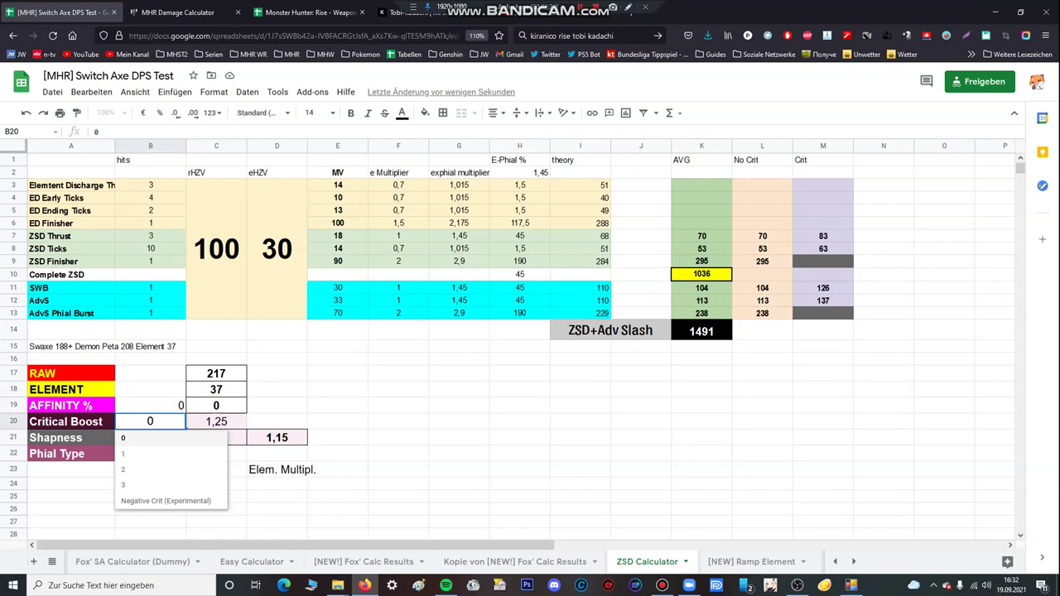
{"action": "key", "text": "Down"}
{"action": "key", "text": "Down"}
{"action": "key", "text": "Down"}
{"action": "key", "text": "Down"}
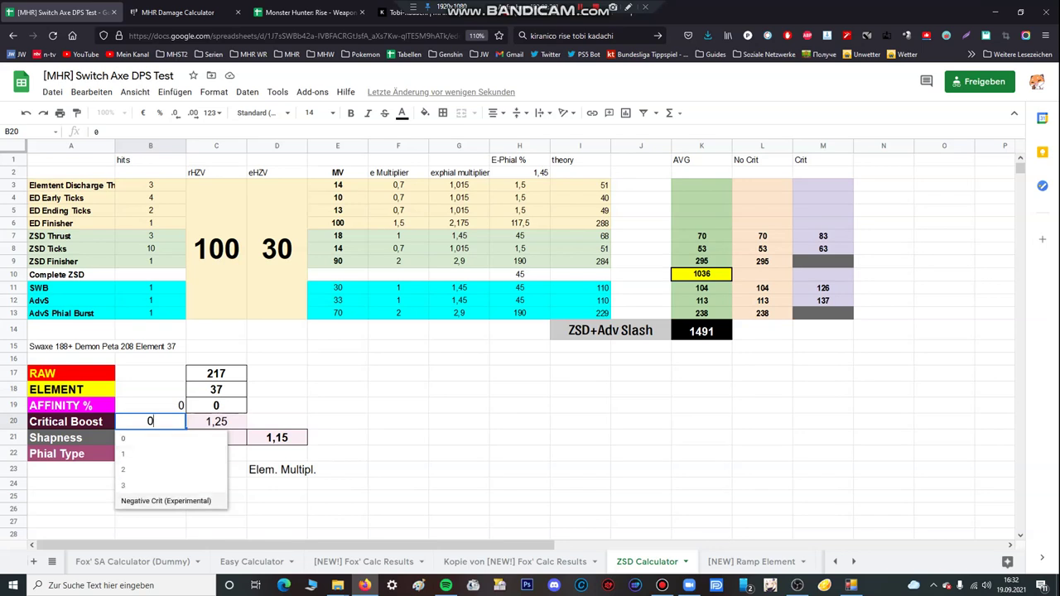
{"action": "key", "text": "Return"}
Return Critical Boost in cell B20 to 0.
{"action": "left_click", "coordinate": [180, 421]}
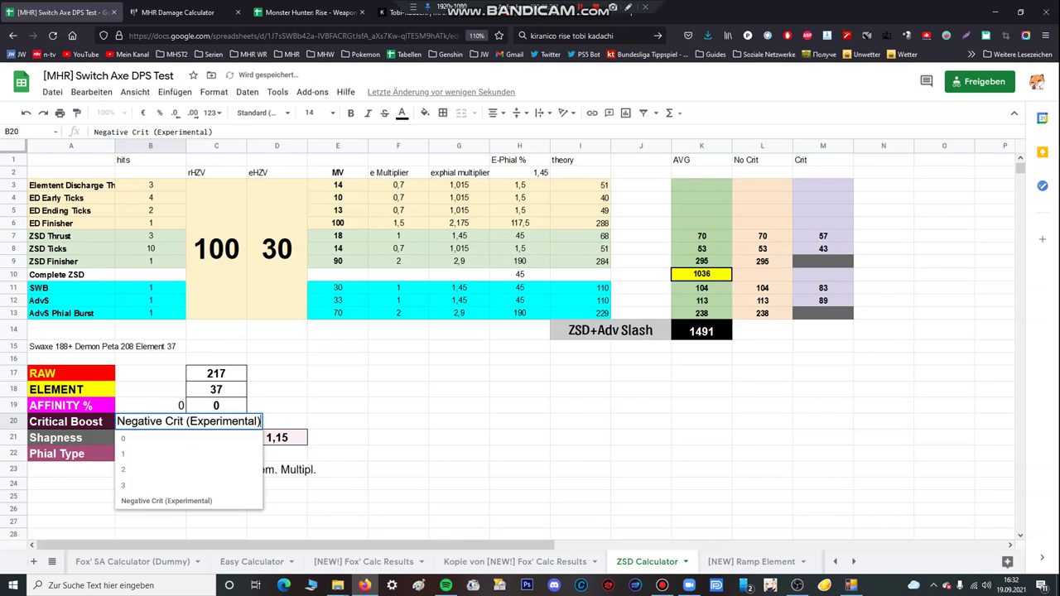
{"action": "key", "text": "Up"}
{"action": "key", "text": "Up"}
{"action": "key", "text": "Up"}
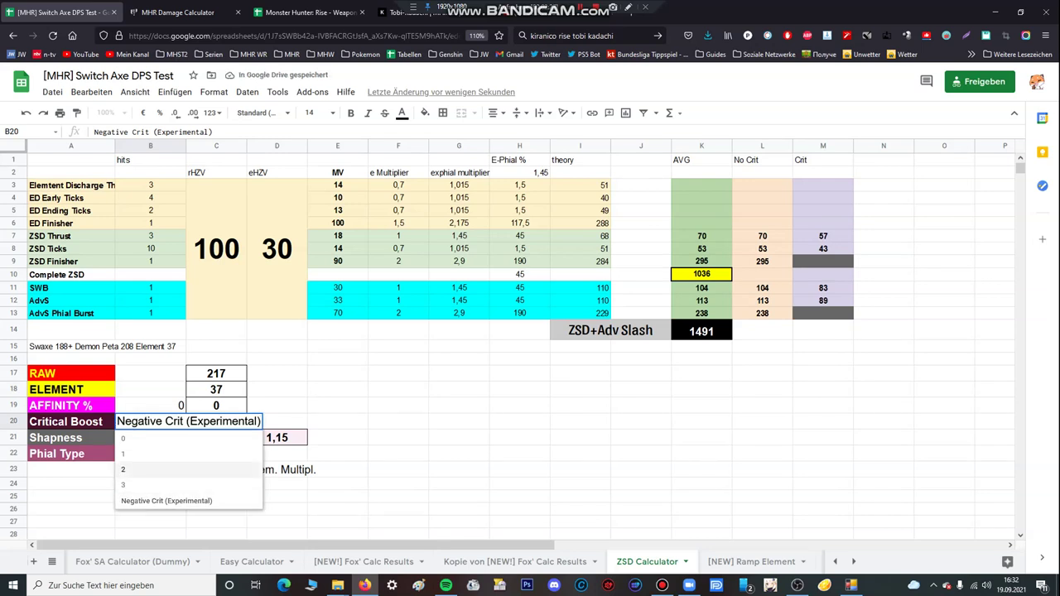
{"action": "left_click", "coordinate": [277, 405]}
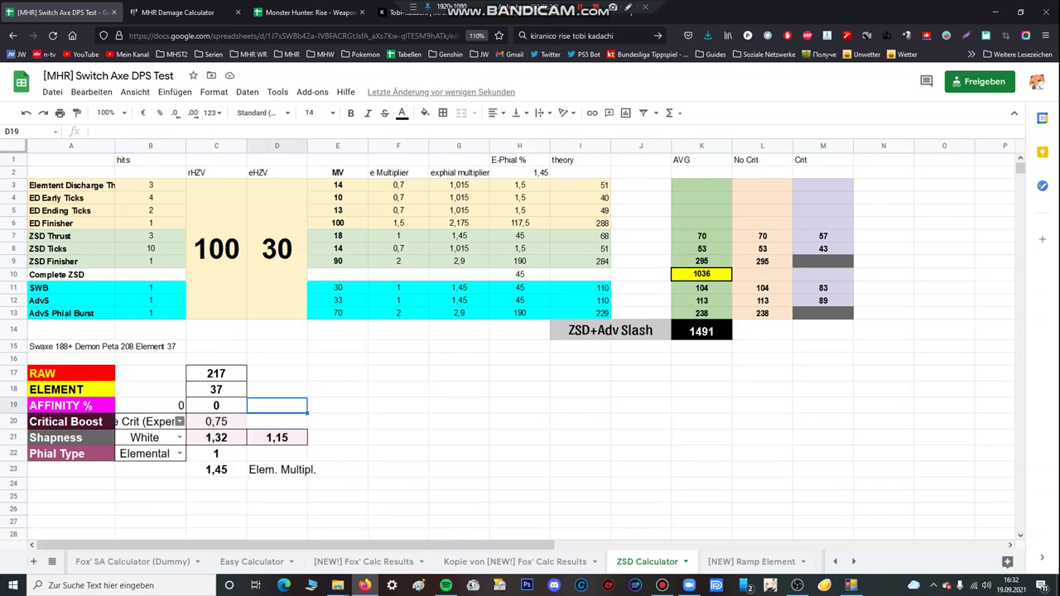
{"action": "left_click", "coordinate": [178, 422]}
{"action": "left_click", "coordinate": [122, 439]}
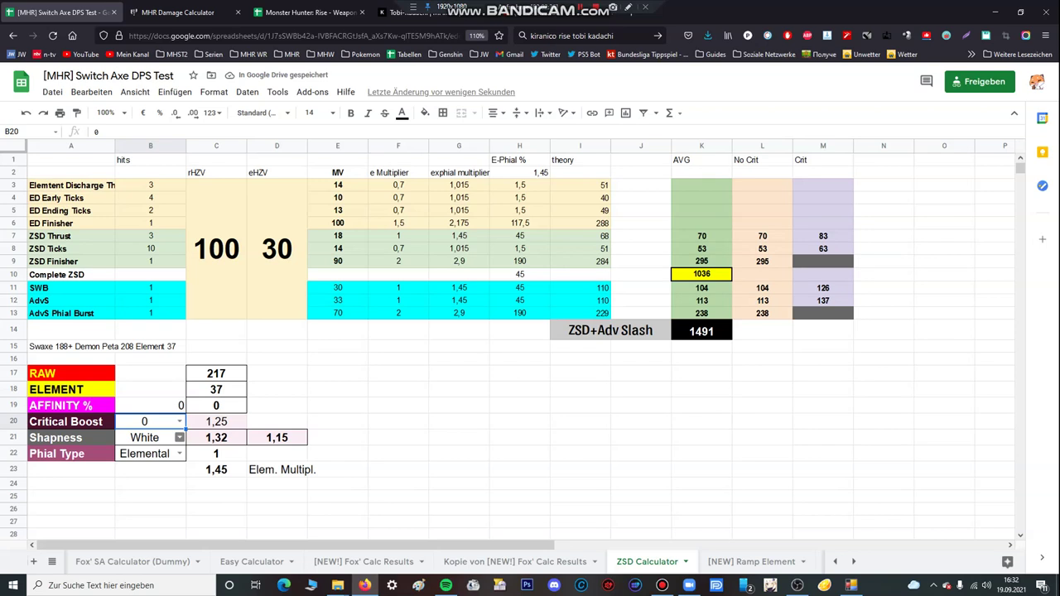
Try the Blue and Green sharpness options in cell B21 and set the sharpness back to White.
{"action": "left_click", "coordinate": [179, 438]}
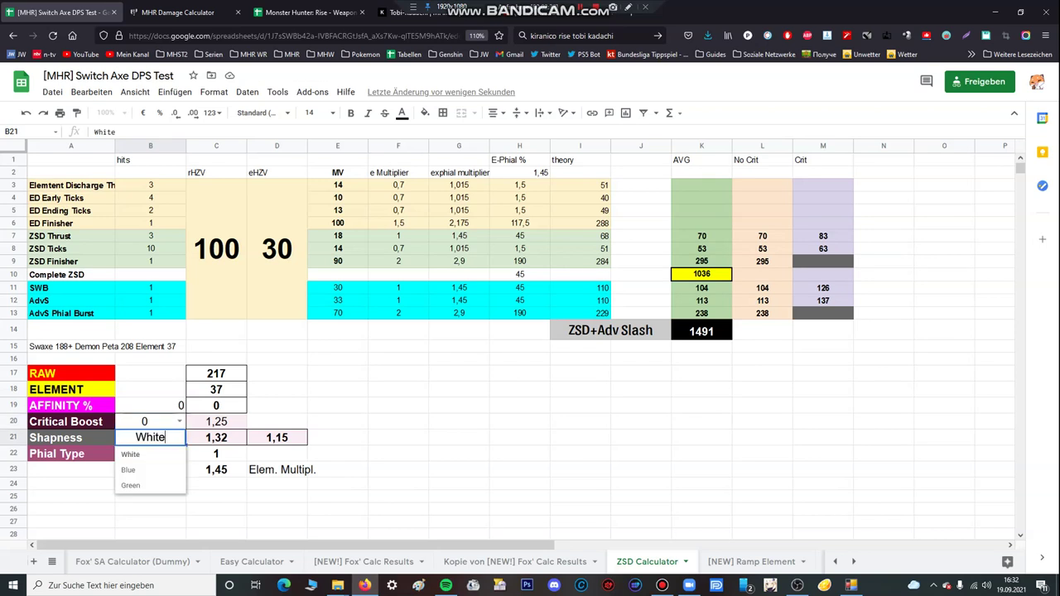
{"action": "left_click", "coordinate": [137, 452]}
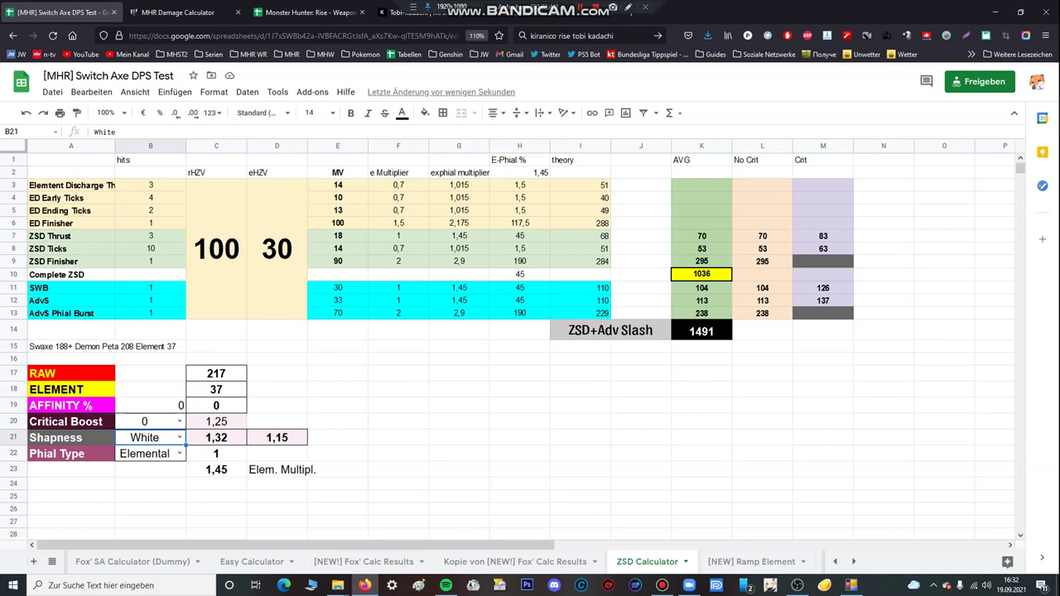
{"action": "left_click", "coordinate": [179, 437]}
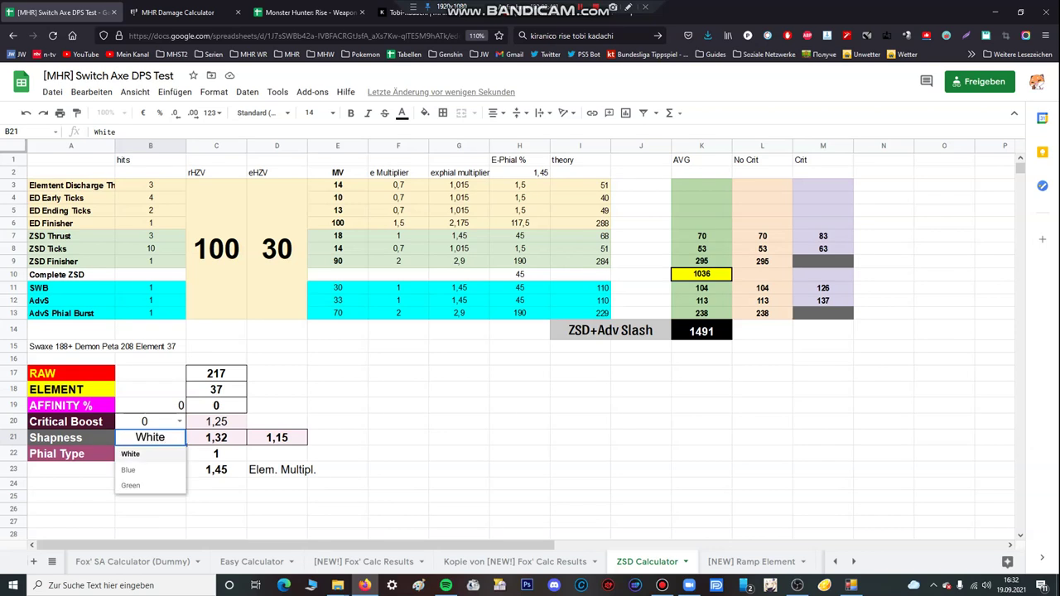
{"action": "left_click", "coordinate": [179, 438]}
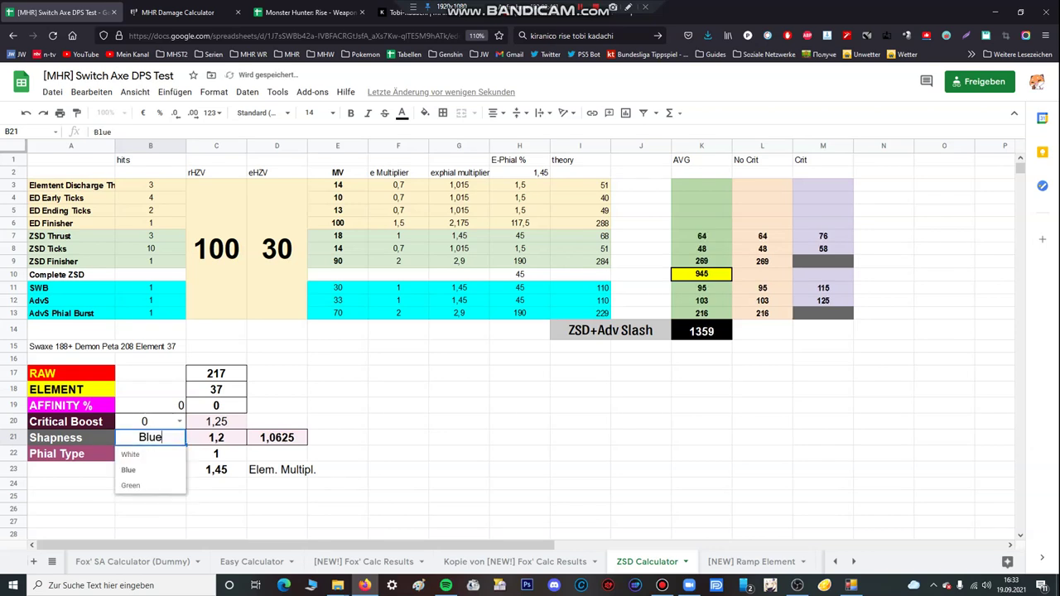
{"action": "left_click", "coordinate": [145, 487]}
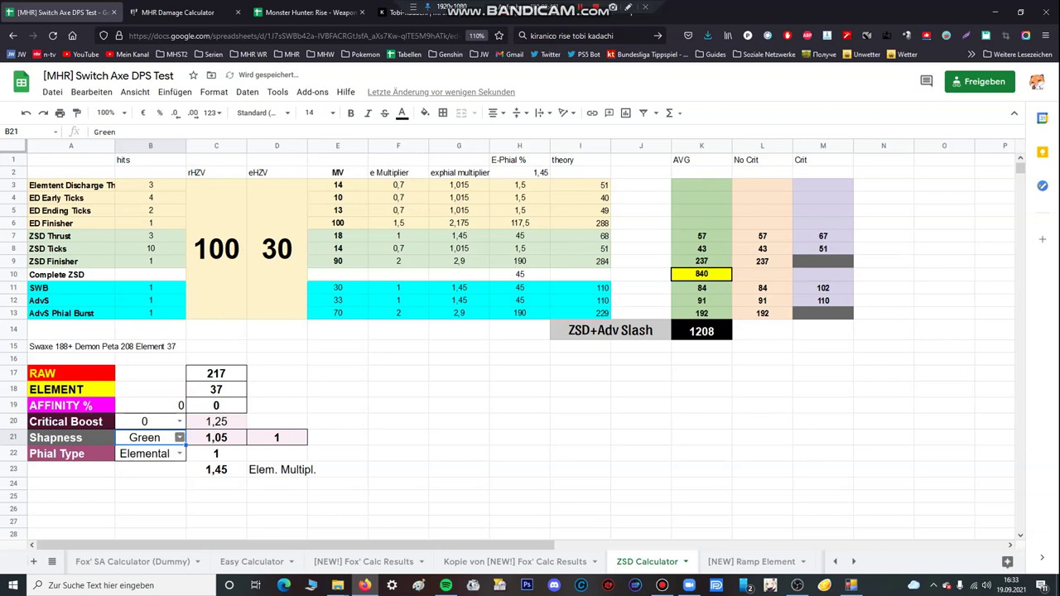
{"action": "left_click", "coordinate": [178, 437]}
{"action": "left_click", "coordinate": [137, 453]}
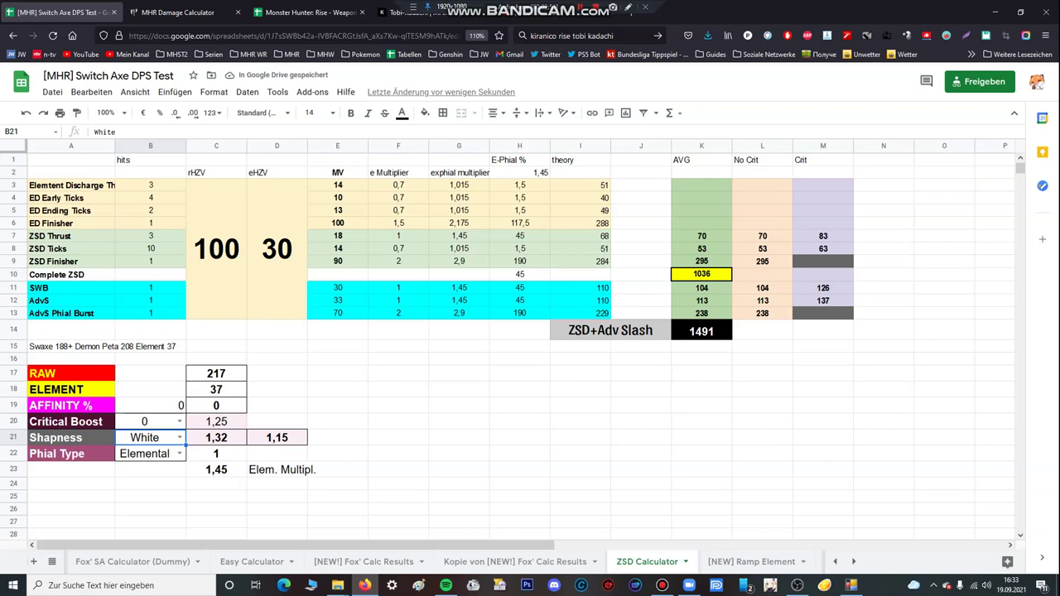
Select Elemental as the Phial Type in cell B22.
{"action": "left_click", "coordinate": [179, 454]}
{"action": "left_click", "coordinate": [149, 470]}
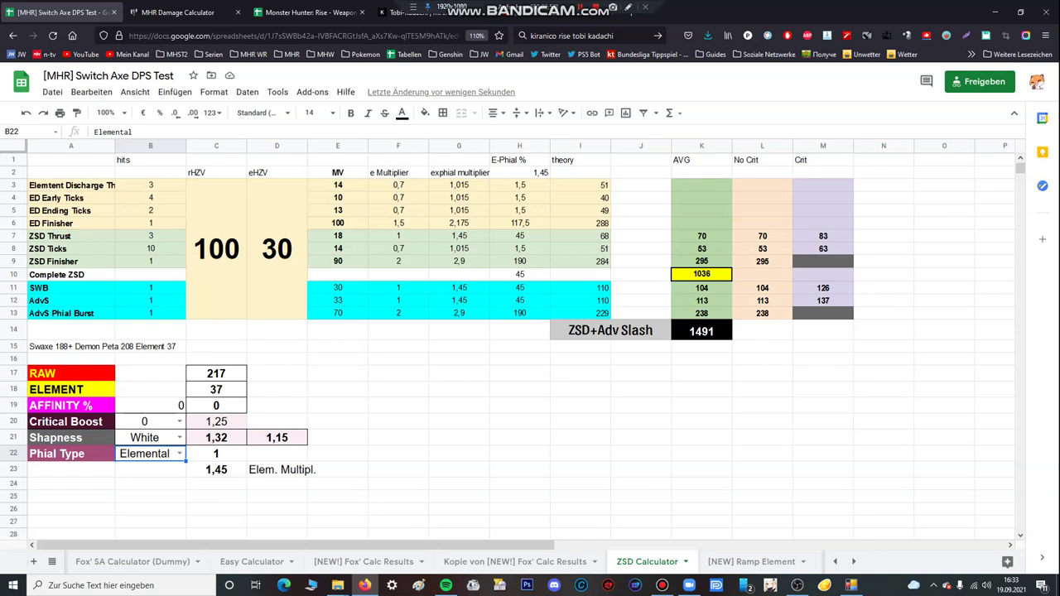
{"action": "key", "text": "ctrl+plus"}
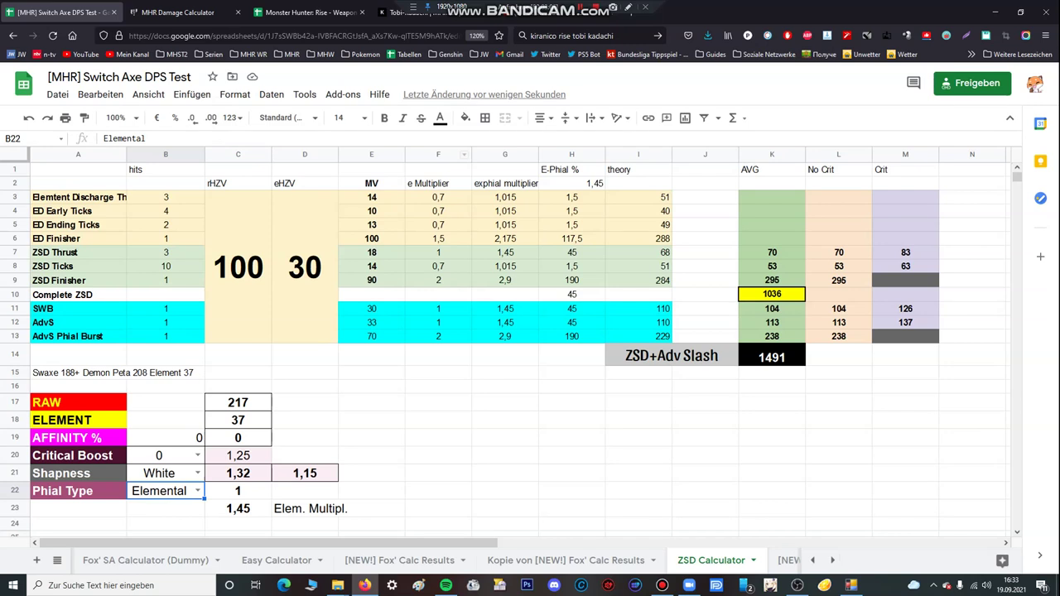
Compare the ZSD Thrust hit count in cell B7 with the Switch Axe entries in the Weapon Attack Tables and return to the calculator sheet.
{"action": "left_click", "coordinate": [78, 253]}
{"action": "left_click", "coordinate": [165, 253]}
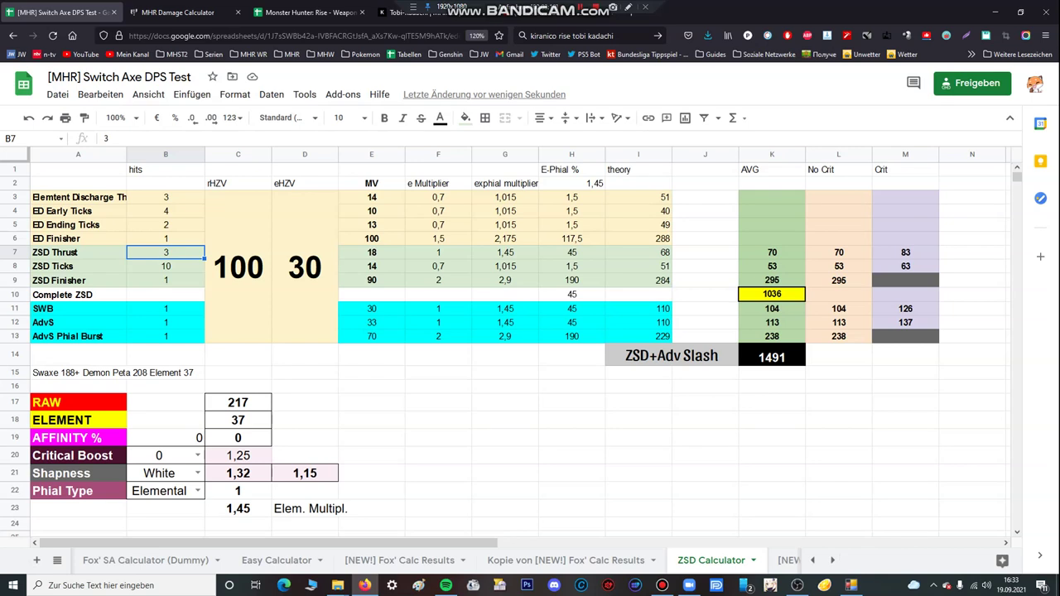
{"action": "key", "text": "ctrl+Tab"}
{"action": "key", "text": "ctrl+Tab"}
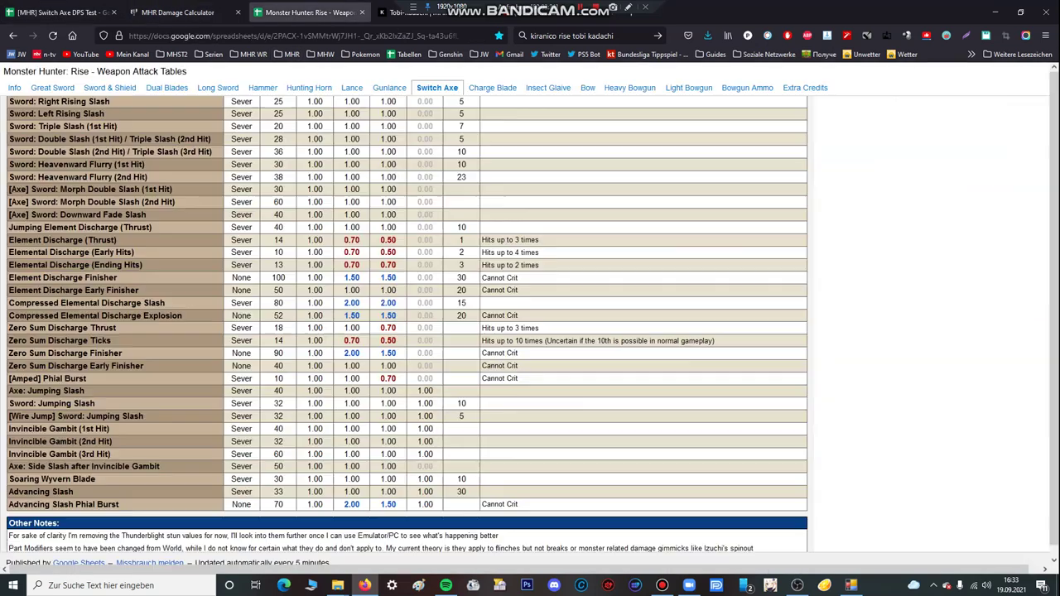
{"action": "scroll", "coordinate": [447, 323], "scroll_direction": "down", "scroll_amount": 3}
{"action": "scroll", "coordinate": [447, 323], "scroll_direction": "up", "scroll_amount": 4}
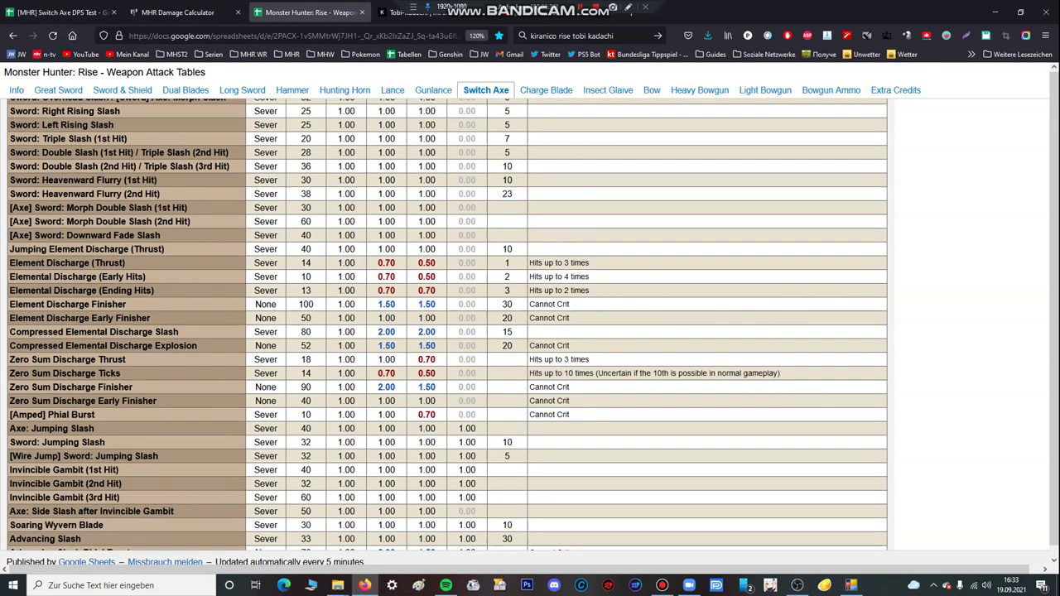
{"action": "scroll", "coordinate": [447, 323], "scroll_direction": "up", "scroll_amount": 4}
{"action": "scroll", "coordinate": [447, 323], "scroll_direction": "down", "scroll_amount": 5}
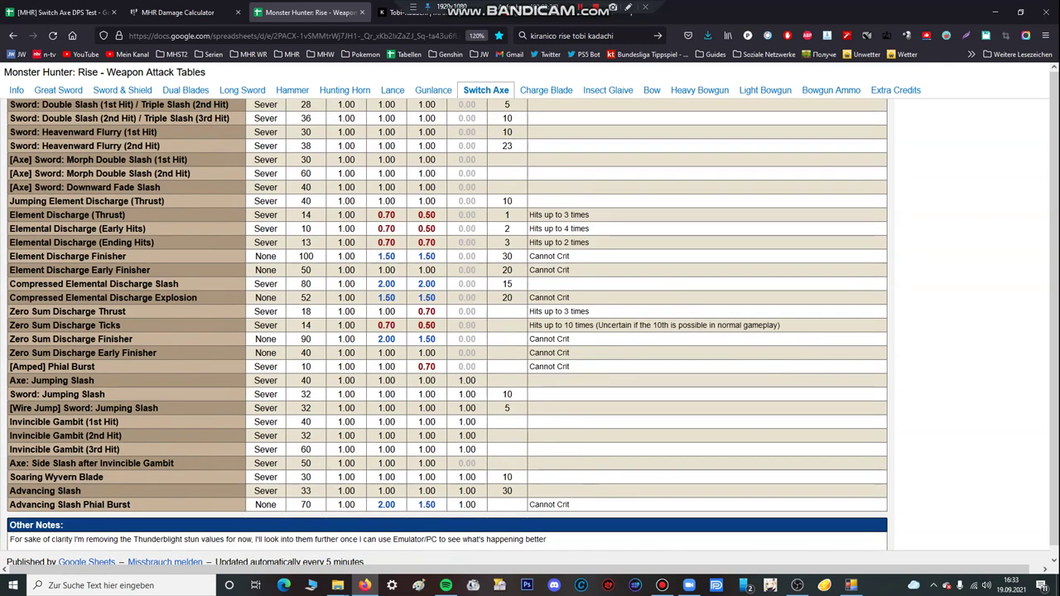
{"action": "left_click", "coordinate": [68, 12]}
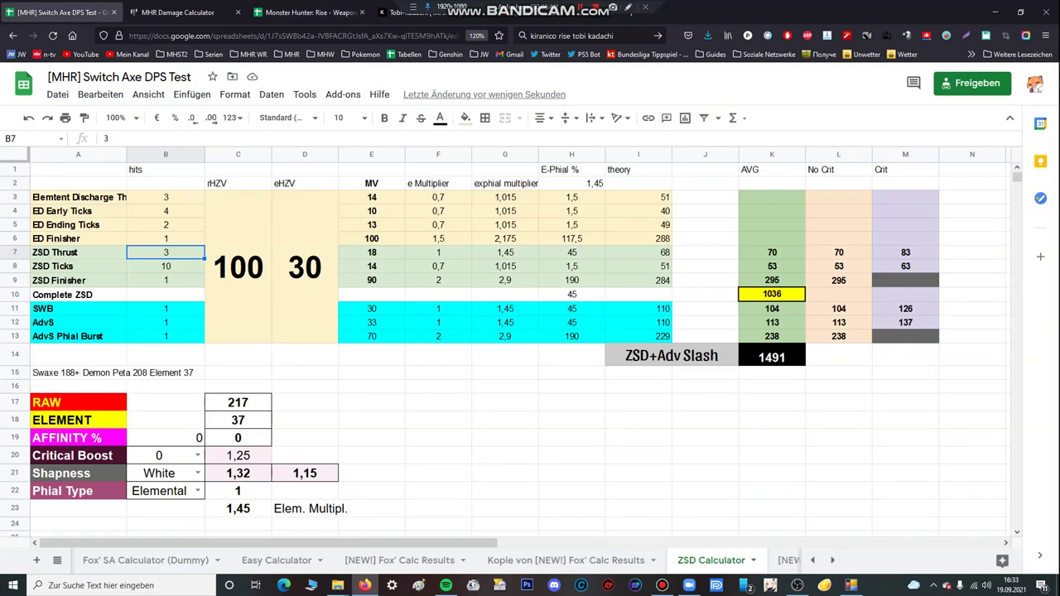
Examine the ZSD Ticks and Finisher hit counts, the Complete ZSD formula, and the ZSD+Adv Slash total with its AdvS Phial Burst part.
{"action": "left_click", "coordinate": [166, 267]}
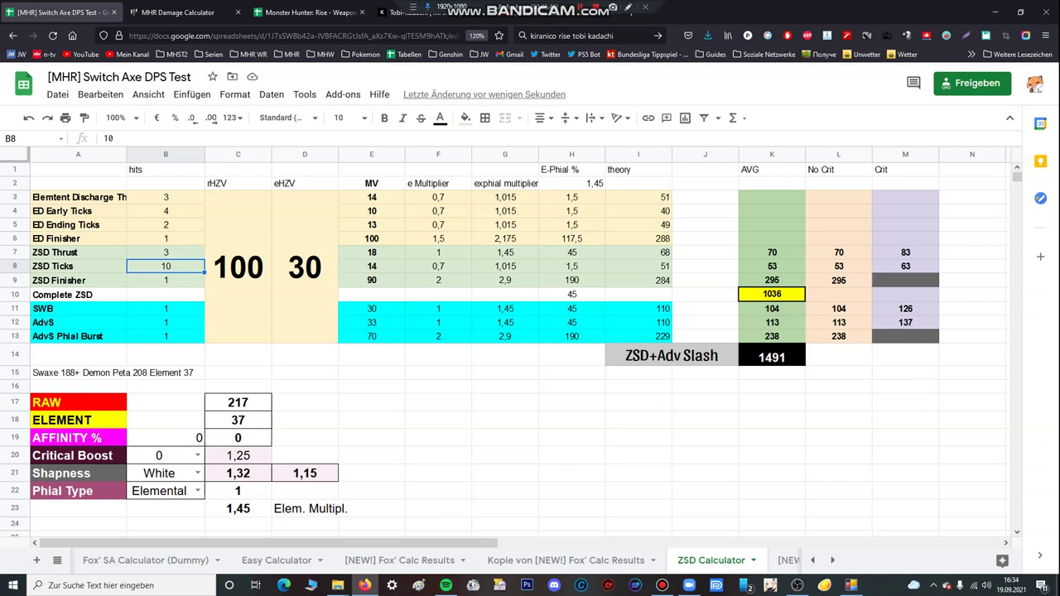
{"action": "left_click", "coordinate": [166, 281]}
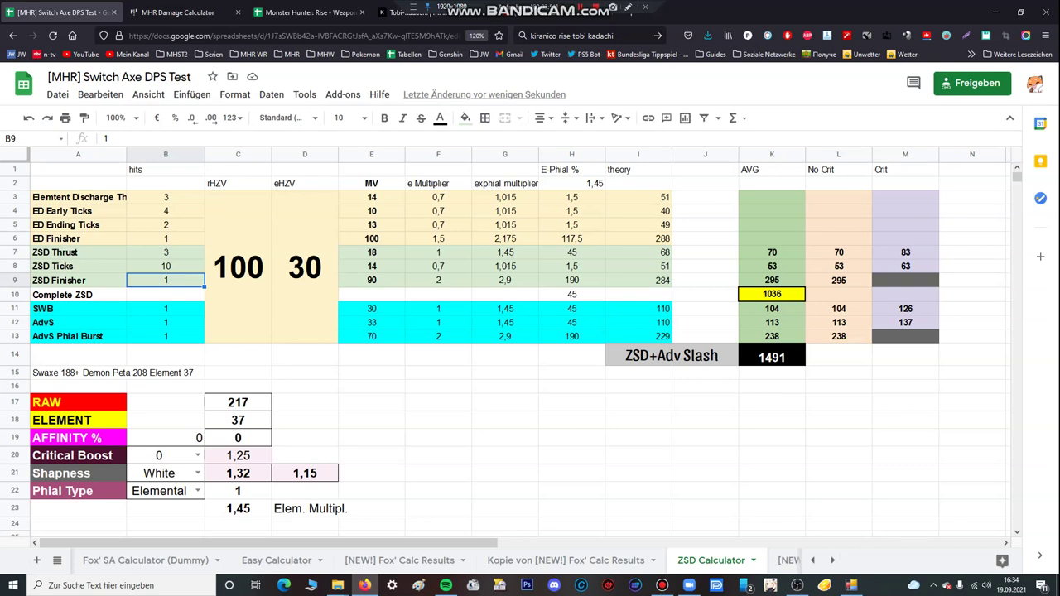
{"action": "left_click", "coordinate": [771, 295]}
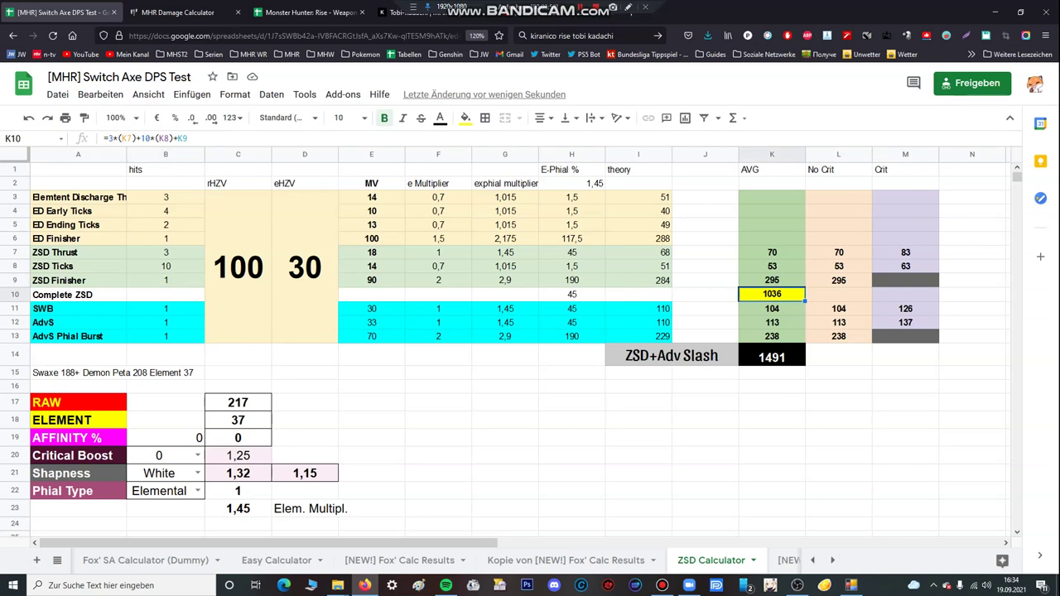
{"action": "left_click", "coordinate": [772, 357]}
{"action": "left_click", "coordinate": [671, 356]}
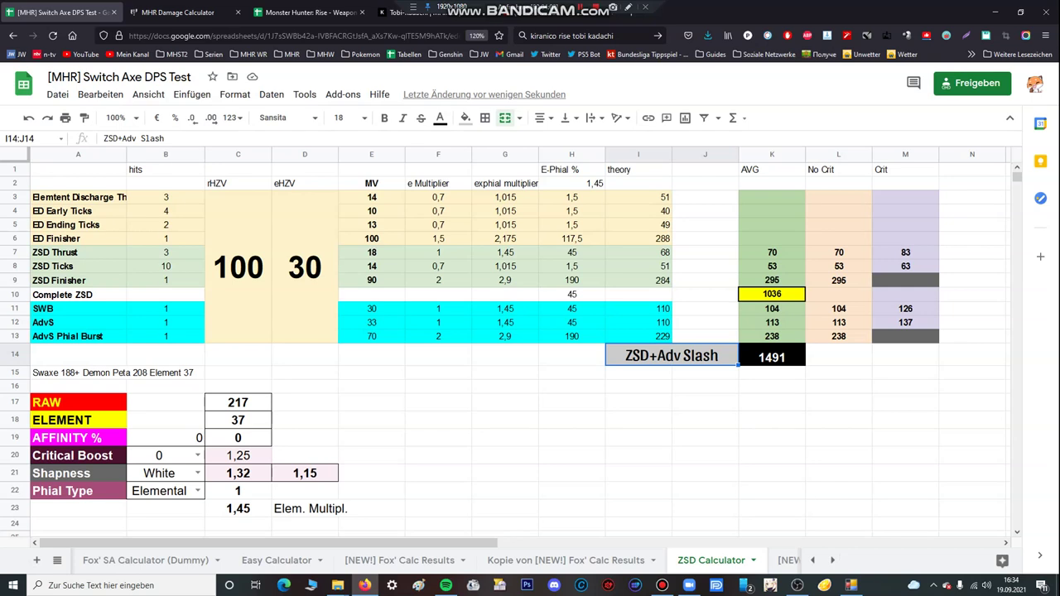
{"action": "left_click", "coordinate": [772, 336]}
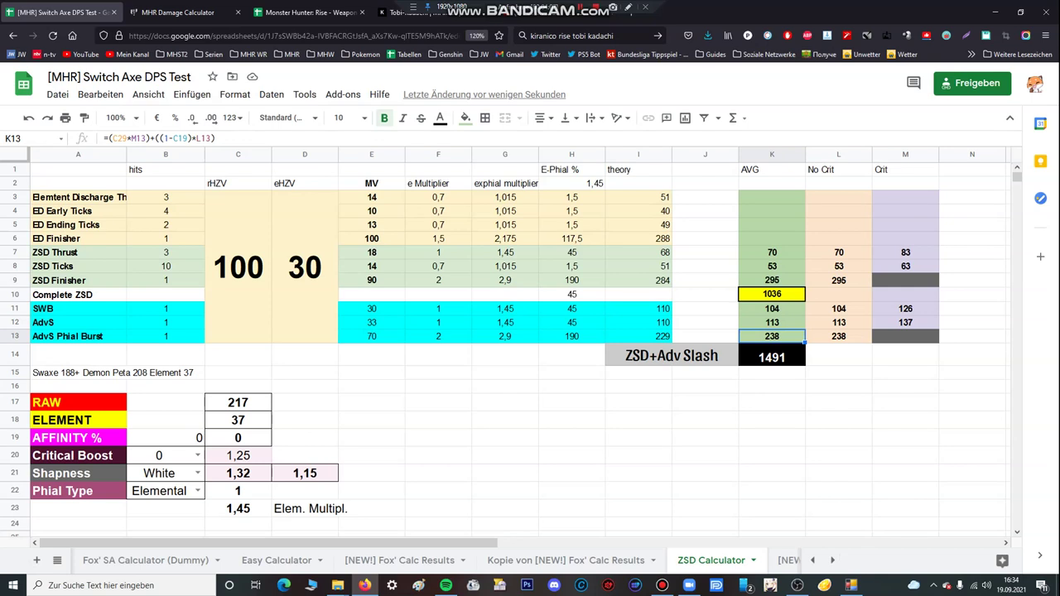
Inspect the No Crit formulas for ZSD Thrust, Ticks and Finisher in L7 to L9 and the AVG formula in K7.
{"action": "left_click", "coordinate": [837, 252]}
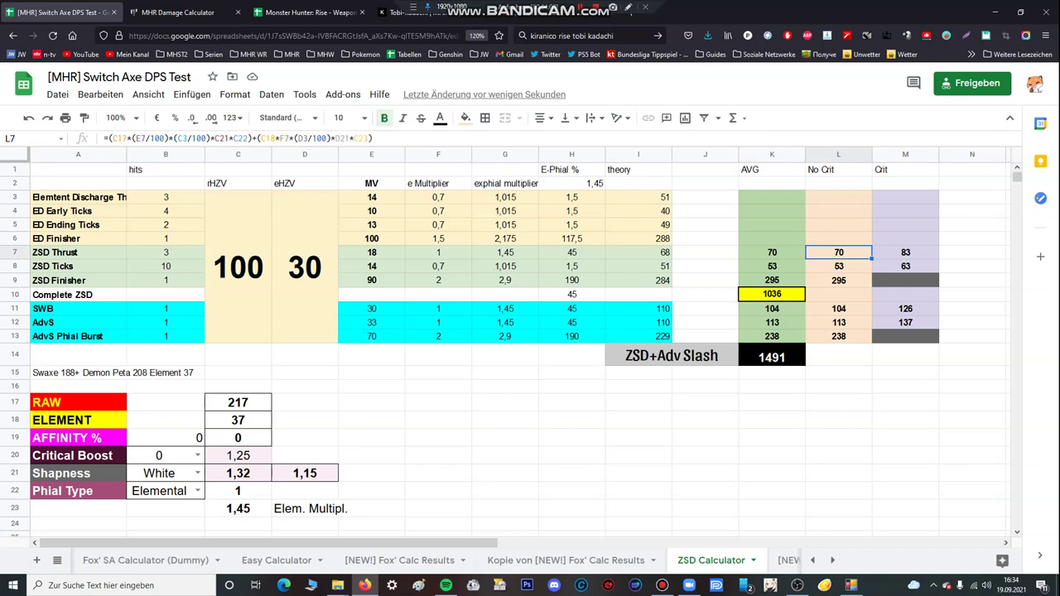
{"action": "left_click", "coordinate": [771, 253]}
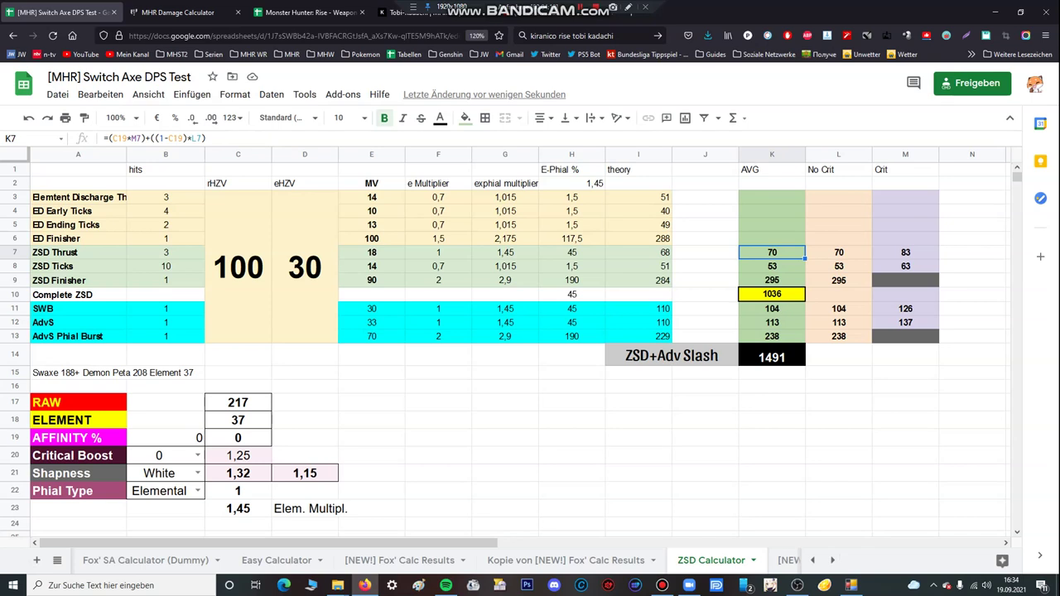
{"action": "left_click", "coordinate": [839, 253]}
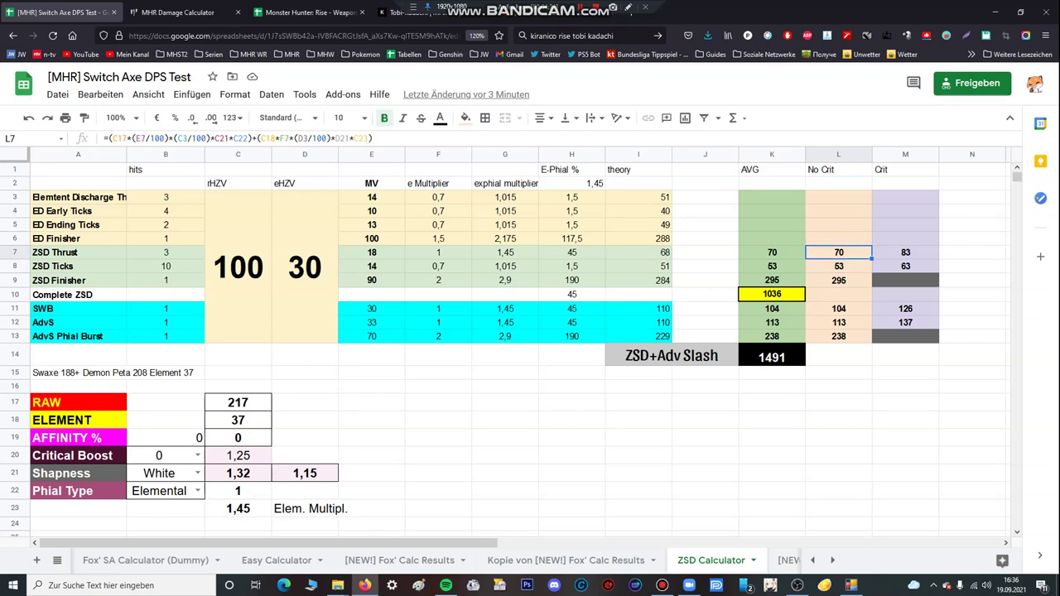
{"action": "left_click", "coordinate": [839, 266]}
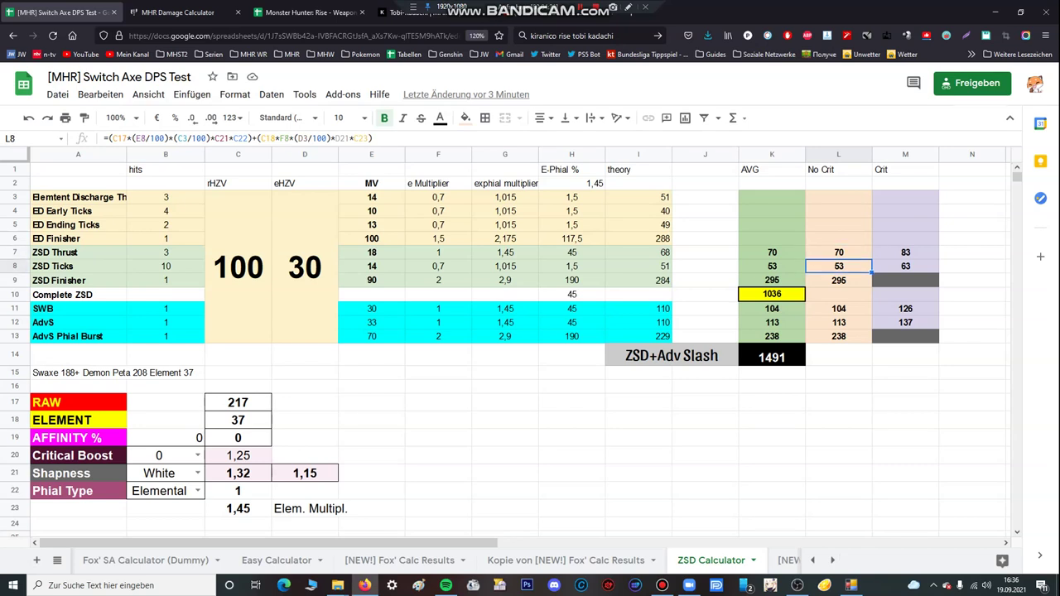
{"action": "left_click", "coordinate": [839, 280]}
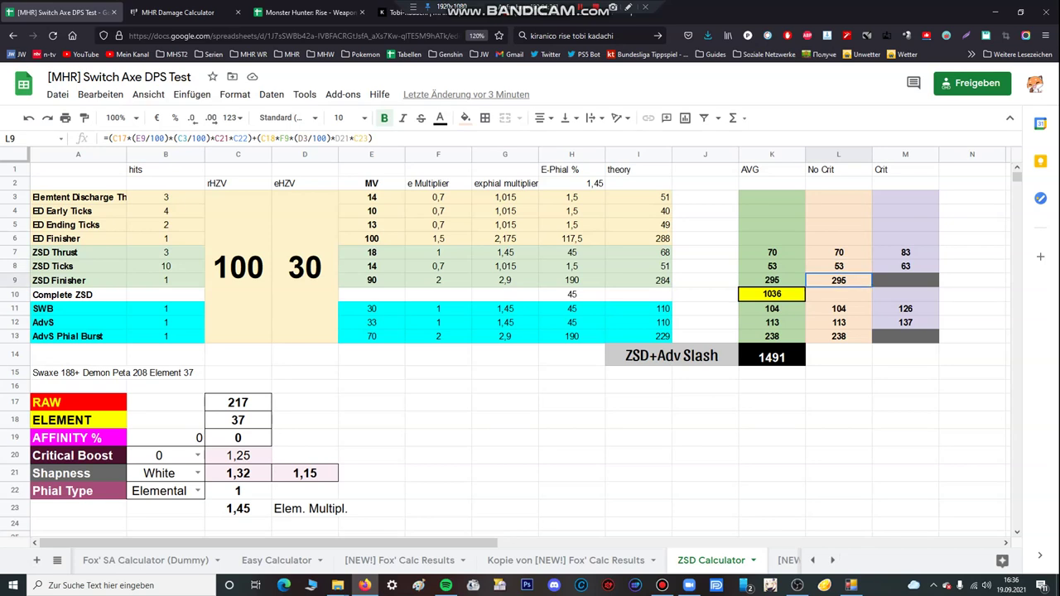
{"action": "left_click", "coordinate": [838, 252]}
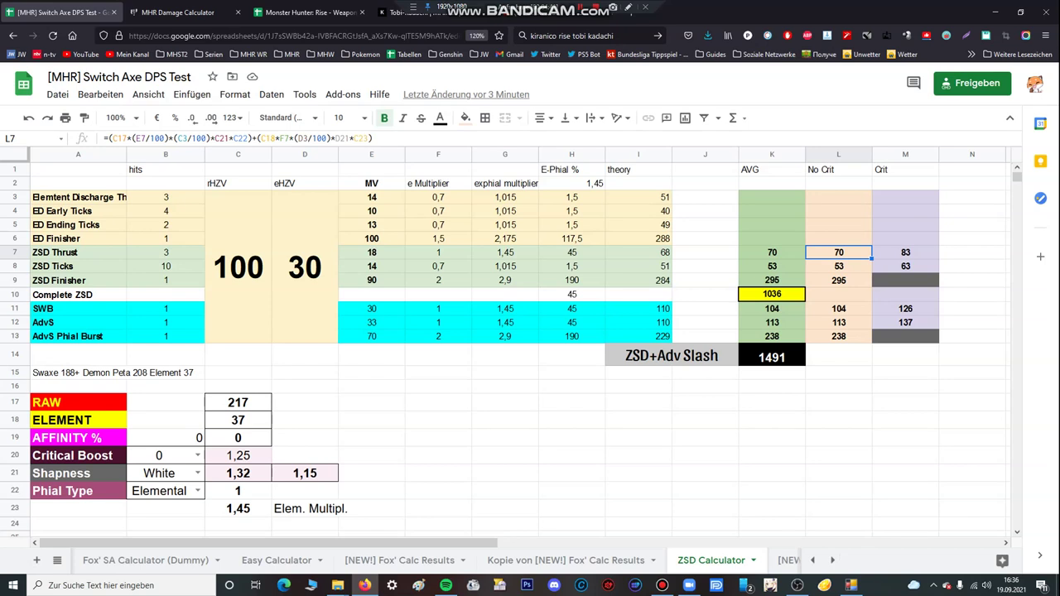
{"action": "left_click", "coordinate": [771, 252]}
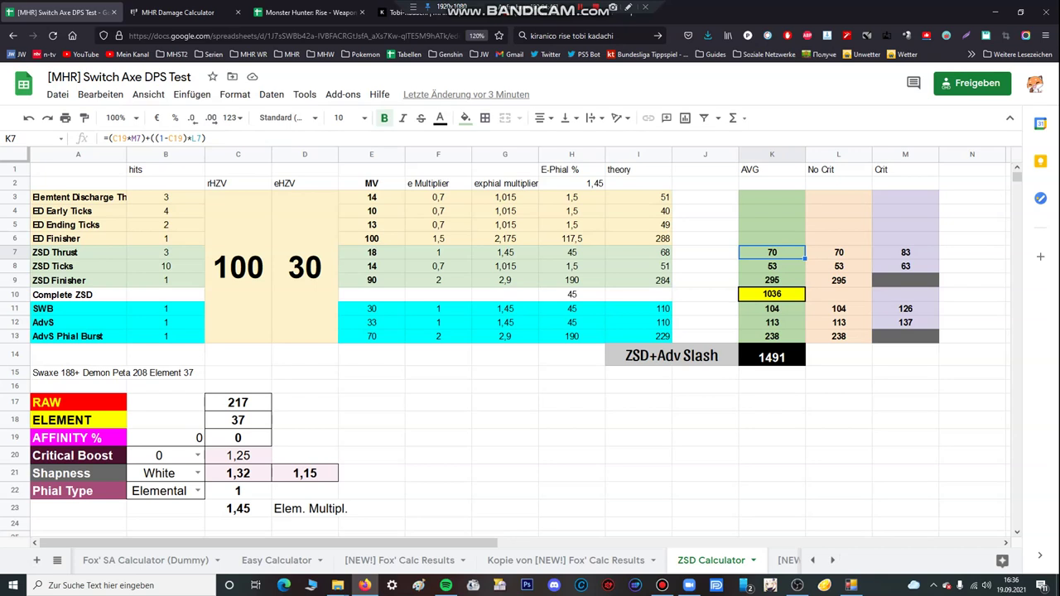
Switch to OBS to examine the total damage of the Zero Sum Discharge in the game, and return to the spreadsheet.
{"action": "left_click", "coordinate": [797, 585]}
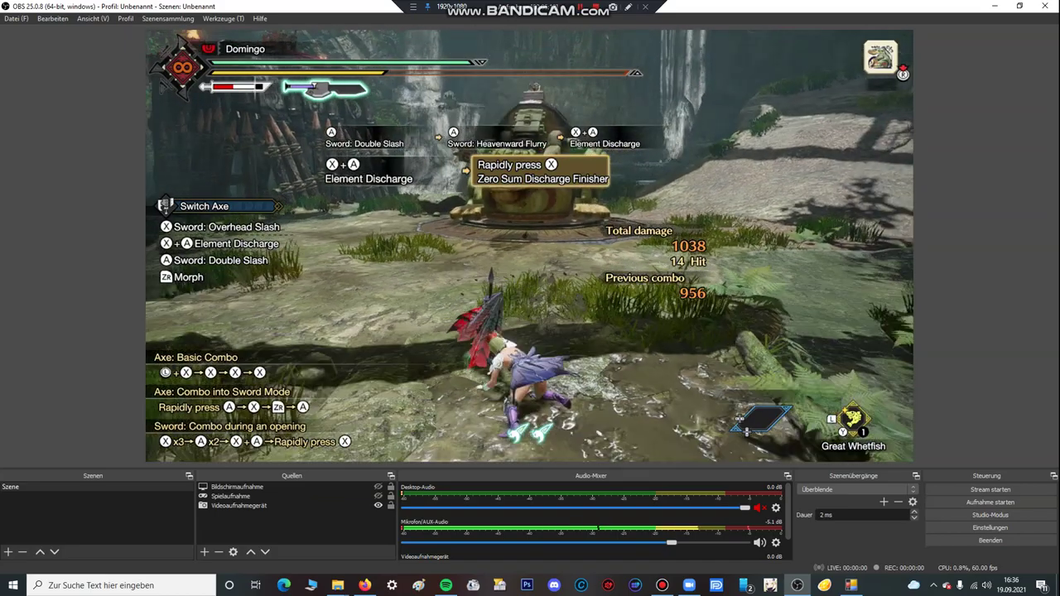
{"action": "left_click", "coordinate": [365, 585]}
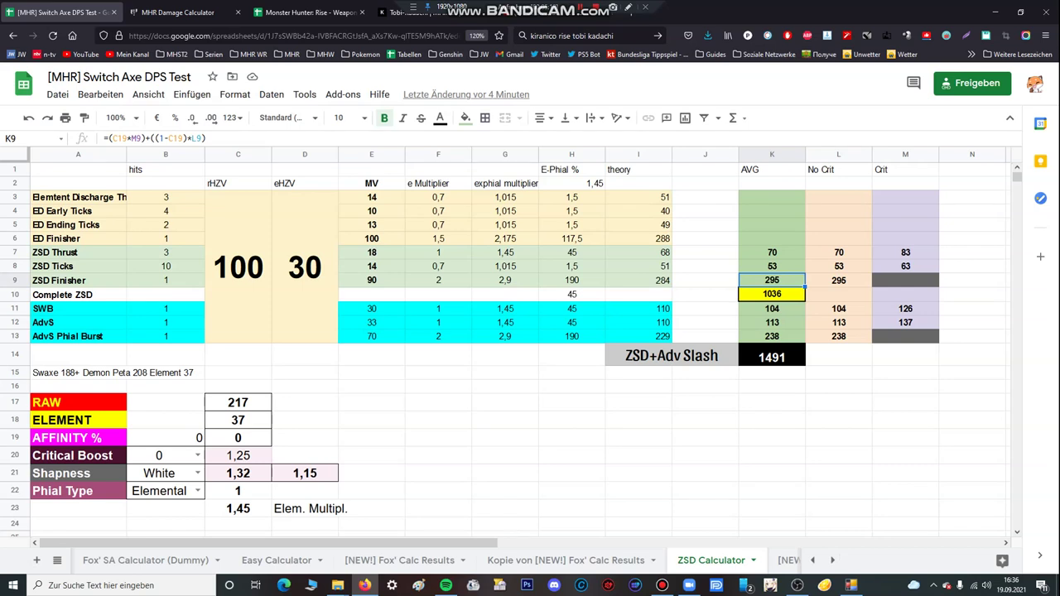
Examine the Complete ZSD formula in K10 and the SWB row, and switch to OBS to read the Soaring Wyvern Blade damage in the game.
{"action": "left_click", "coordinate": [772, 294]}
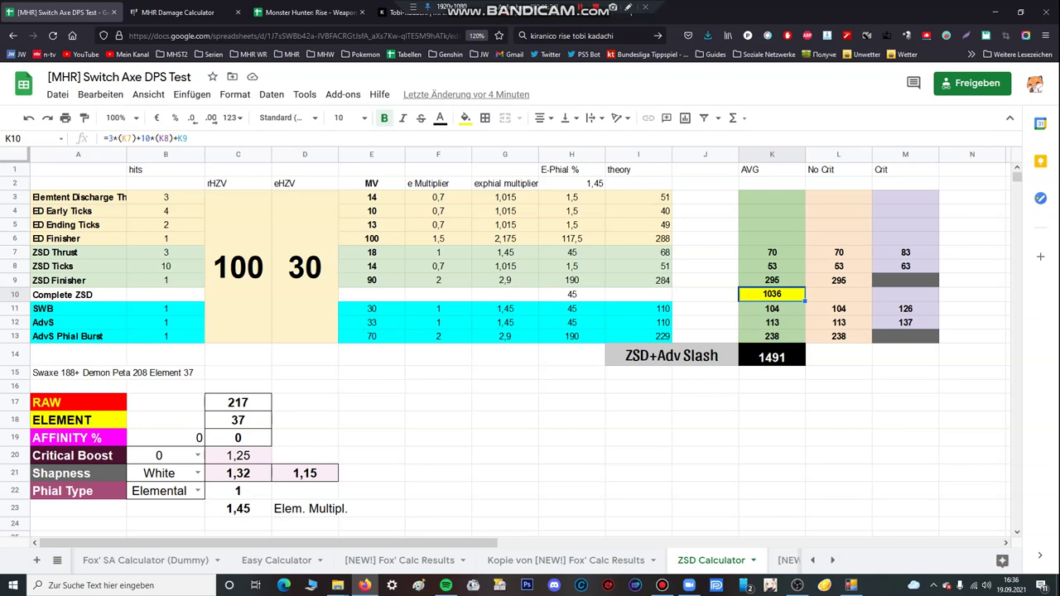
{"action": "left_click", "coordinate": [77, 309]}
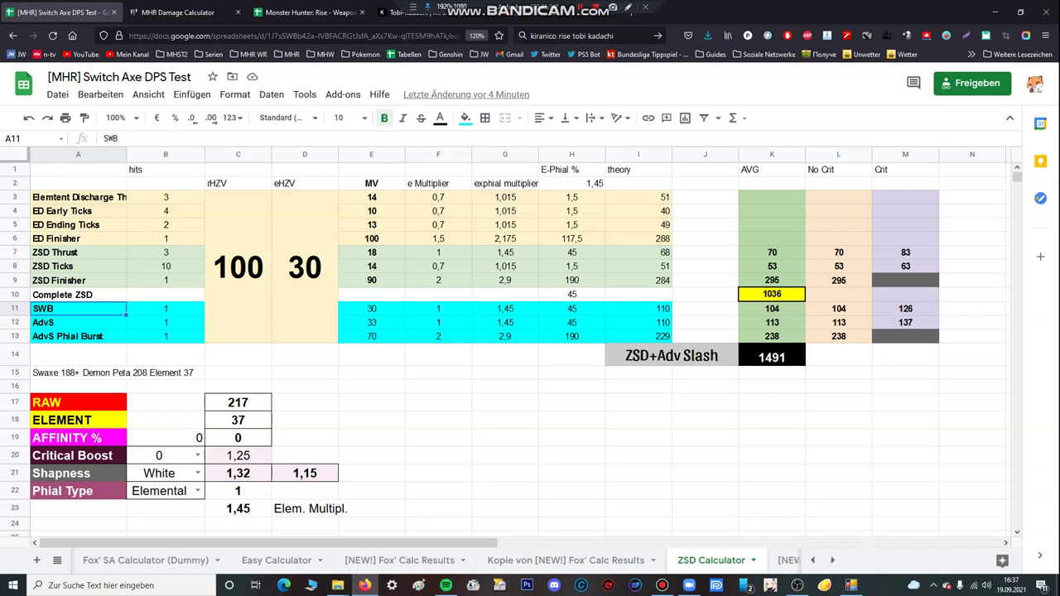
{"action": "mouse_move", "coordinate": [796, 585]}
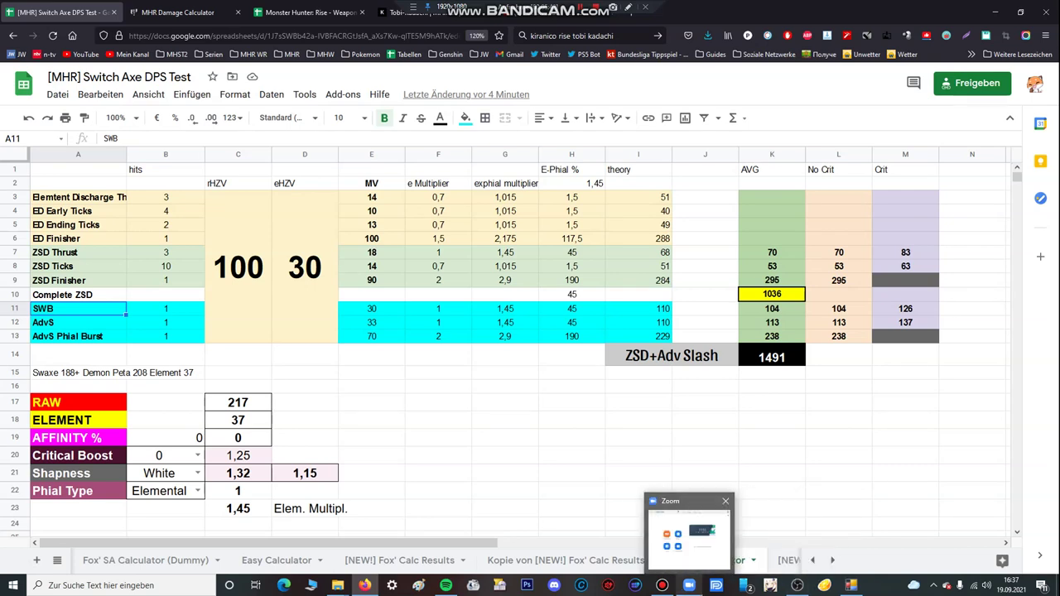
{"action": "left_click", "coordinate": [796, 585]}
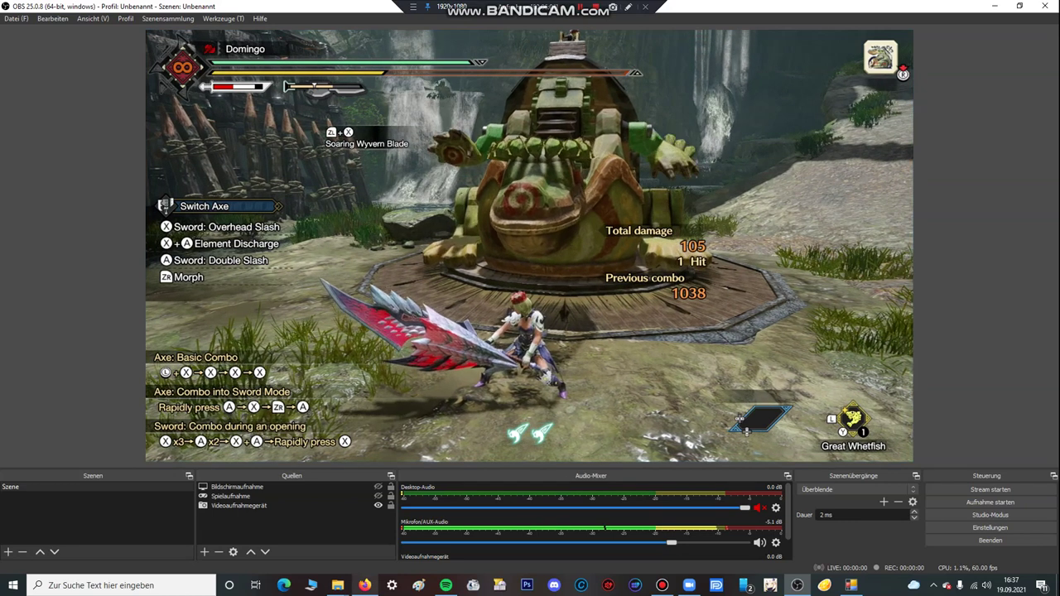
Look up the Soaring Wyvern Blade and Advancing Slash entries in the Switch Axe attack table and return to the ZSD Calculator sheet.
{"action": "left_click", "coordinate": [364, 585]}
{"action": "key", "text": "ctrl+Tab"}
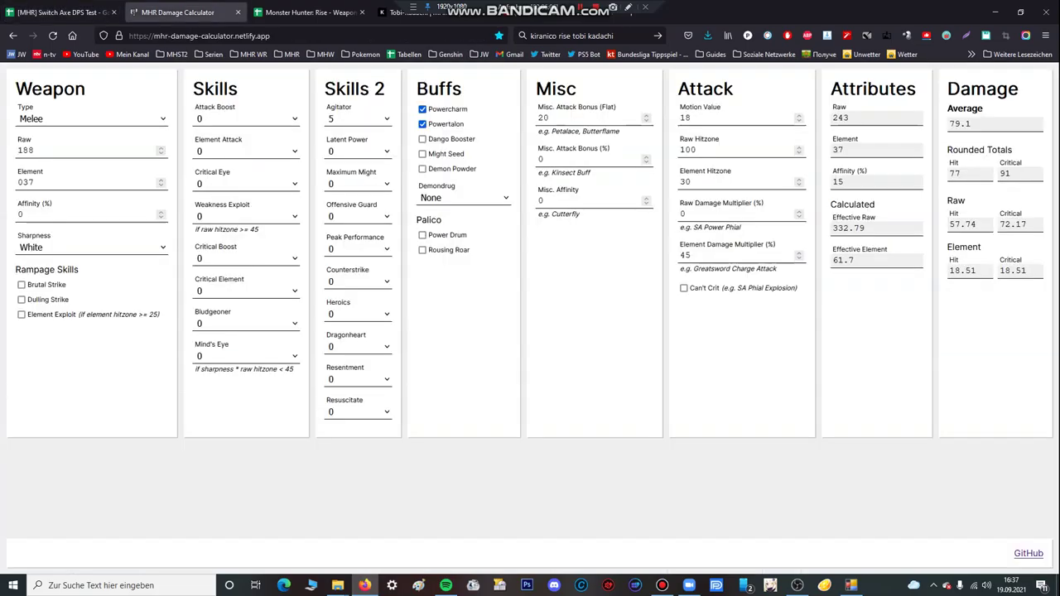
{"action": "key", "text": "ctrl+Tab"}
{"action": "scroll", "coordinate": [447, 323], "scroll_direction": "down", "scroll_amount": 1}
{"action": "scroll", "coordinate": [447, 323], "scroll_direction": "down", "scroll_amount": 1}
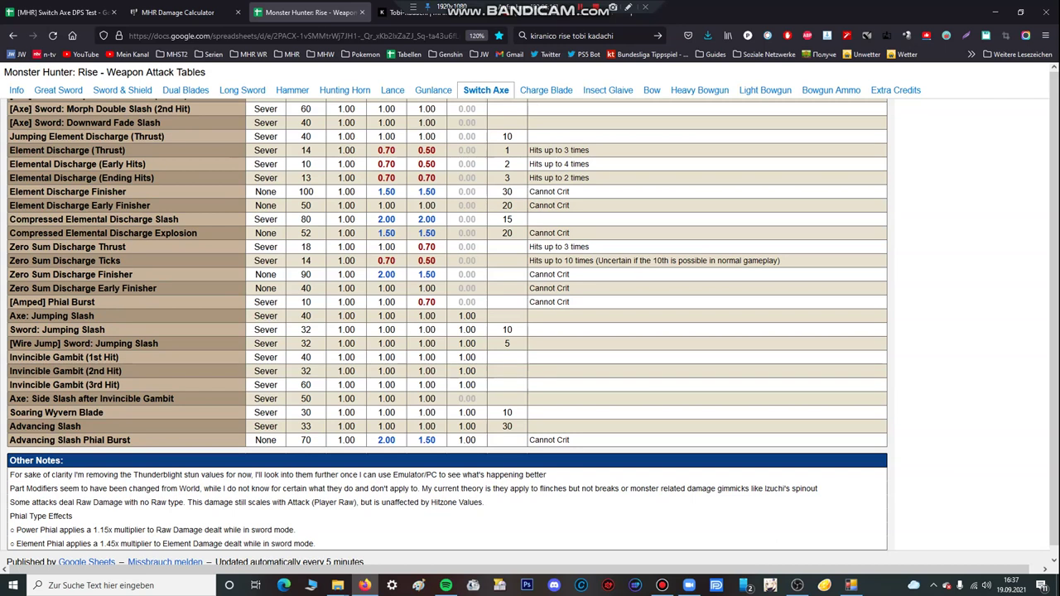
{"action": "left_click", "coordinate": [69, 13]}
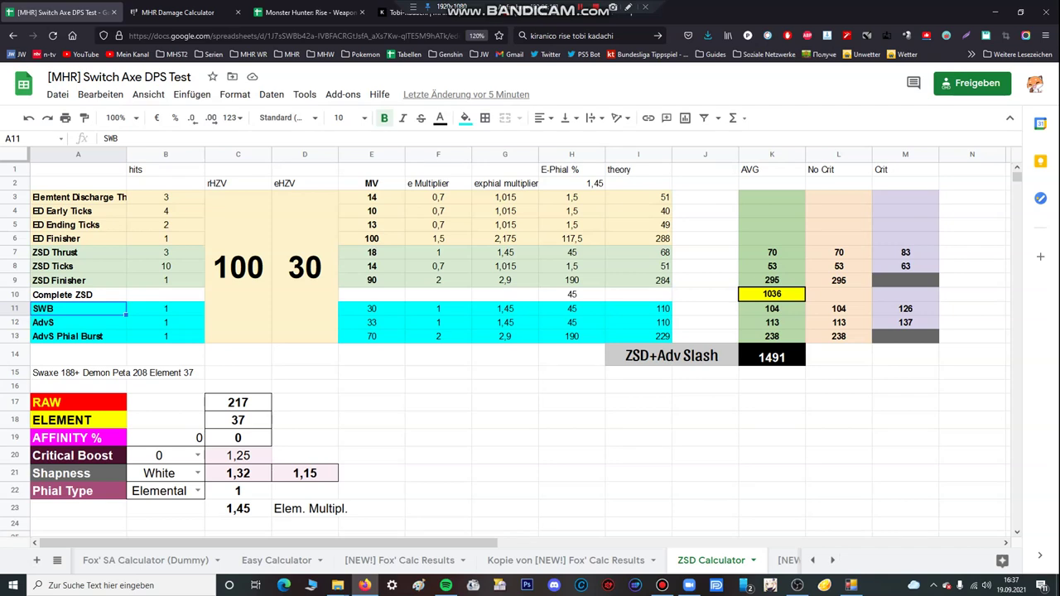
Compare the SWB average in K11 with the in-game hit damage in OBS and return to the spreadsheet.
{"action": "left_click", "coordinate": [772, 309]}
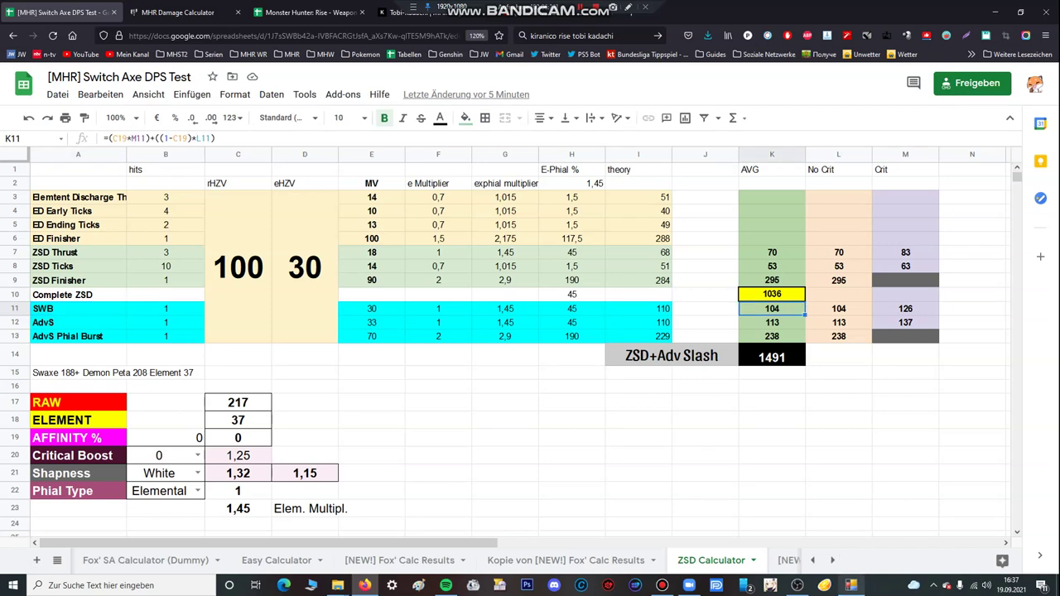
{"action": "left_click", "coordinate": [796, 586]}
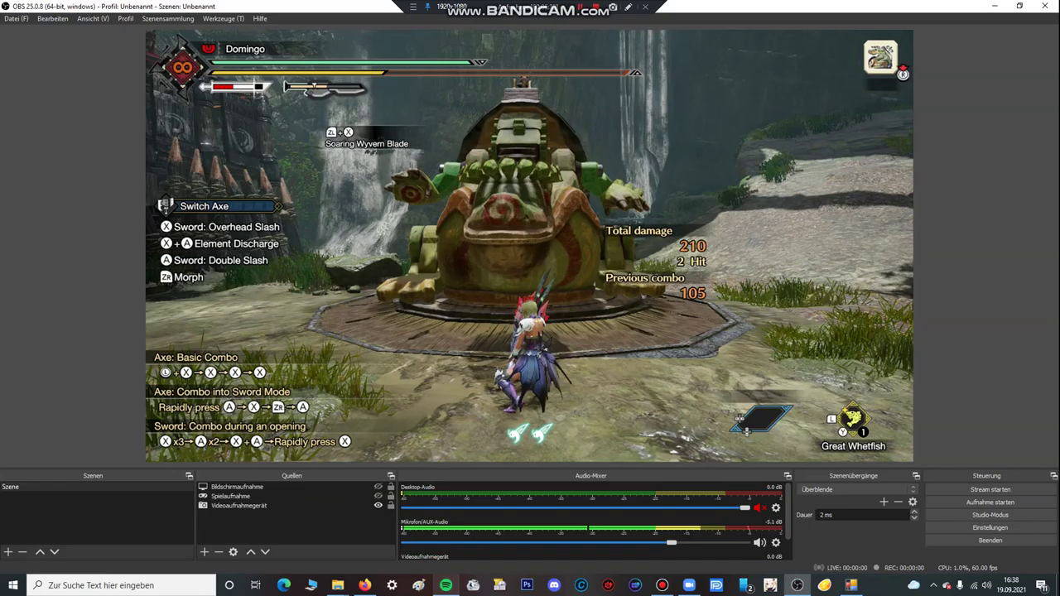
{"action": "key", "text": "alt+Tab"}
Compare the AdvS row with the in-game Advancing Slash damage in OBS, and examine the ZSD+Adv Slash sum formula in K14.
{"action": "left_click", "coordinate": [78, 323]}
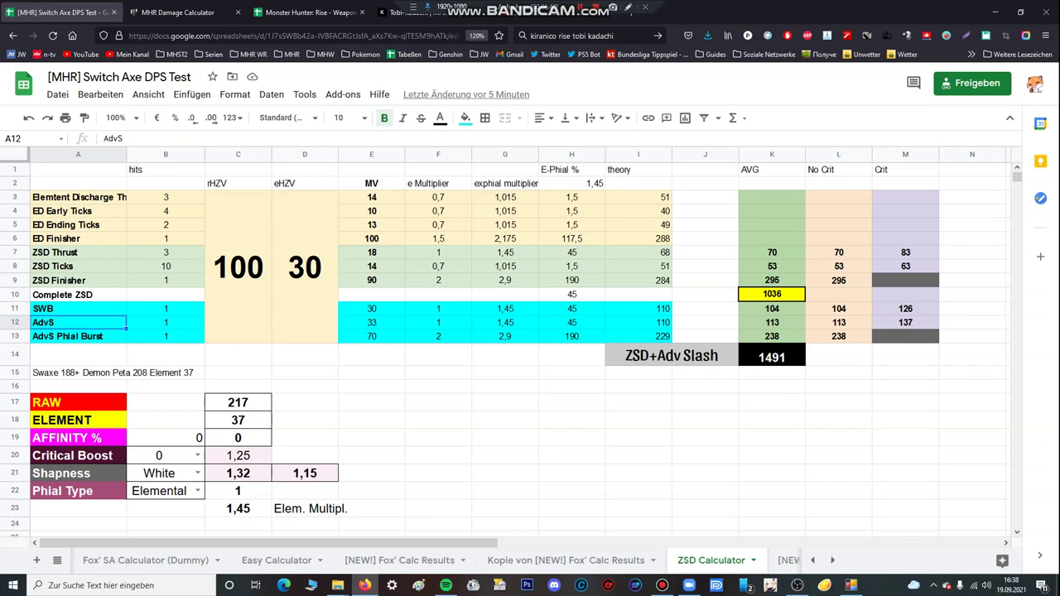
{"action": "left_click", "coordinate": [797, 585]}
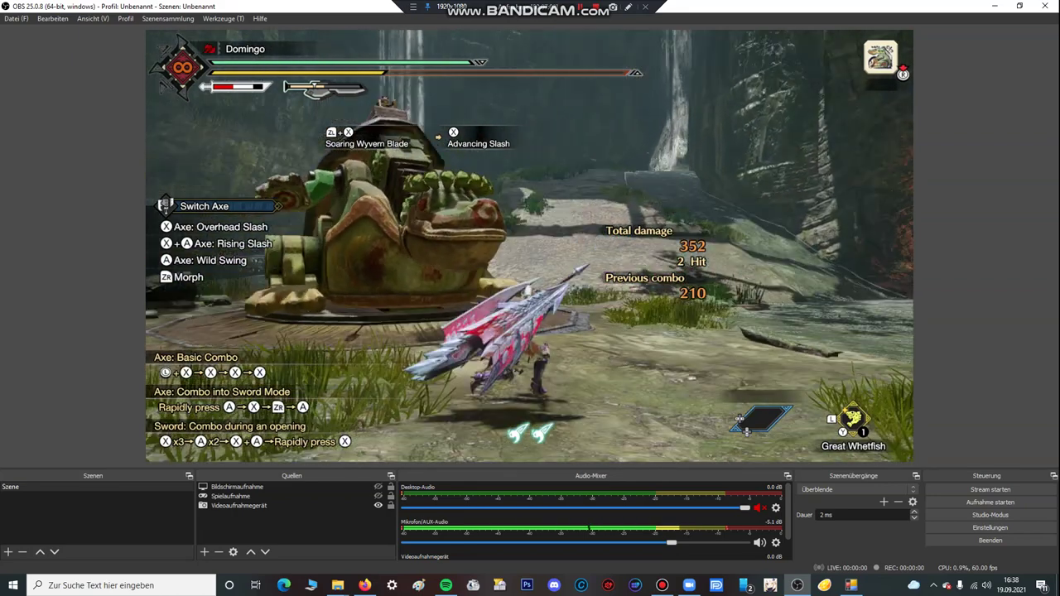
{"action": "key", "text": "alt+Tab"}
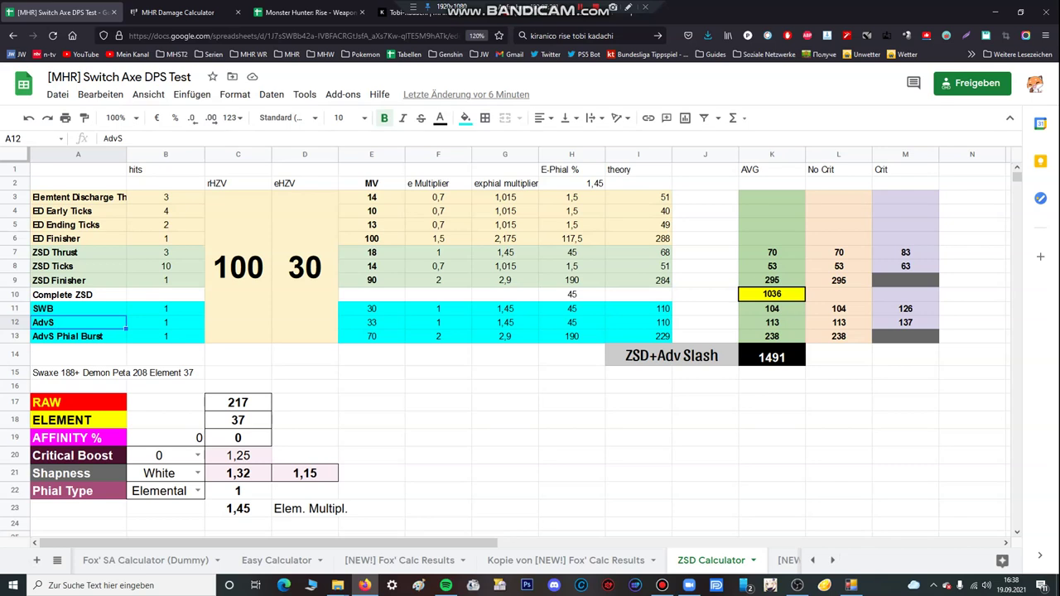
{"action": "left_click", "coordinate": [772, 356]}
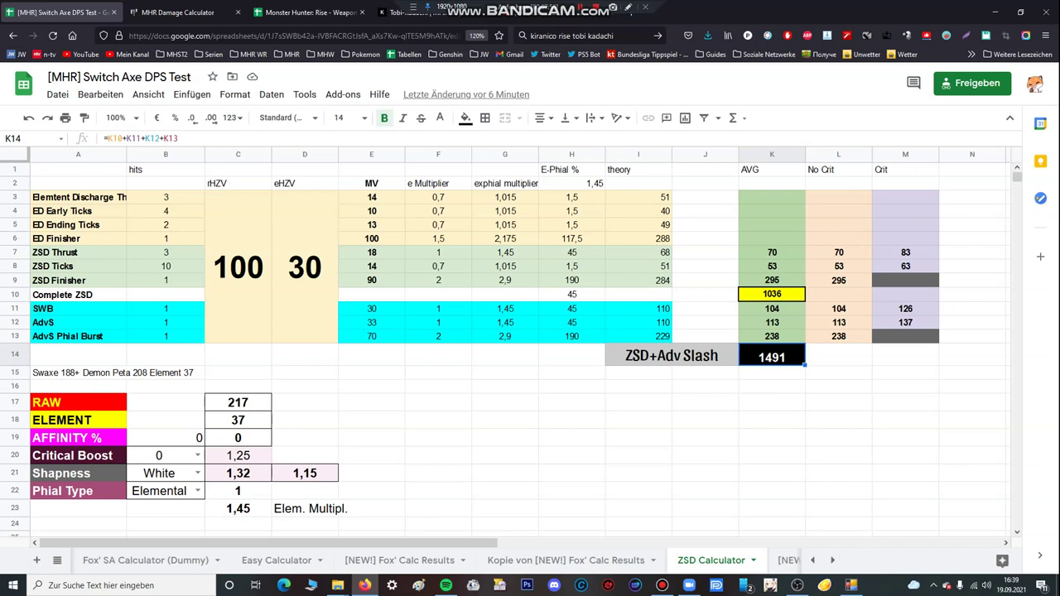
Change the Phial Type in cell B22 to Power.
{"action": "left_click", "coordinate": [79, 491]}
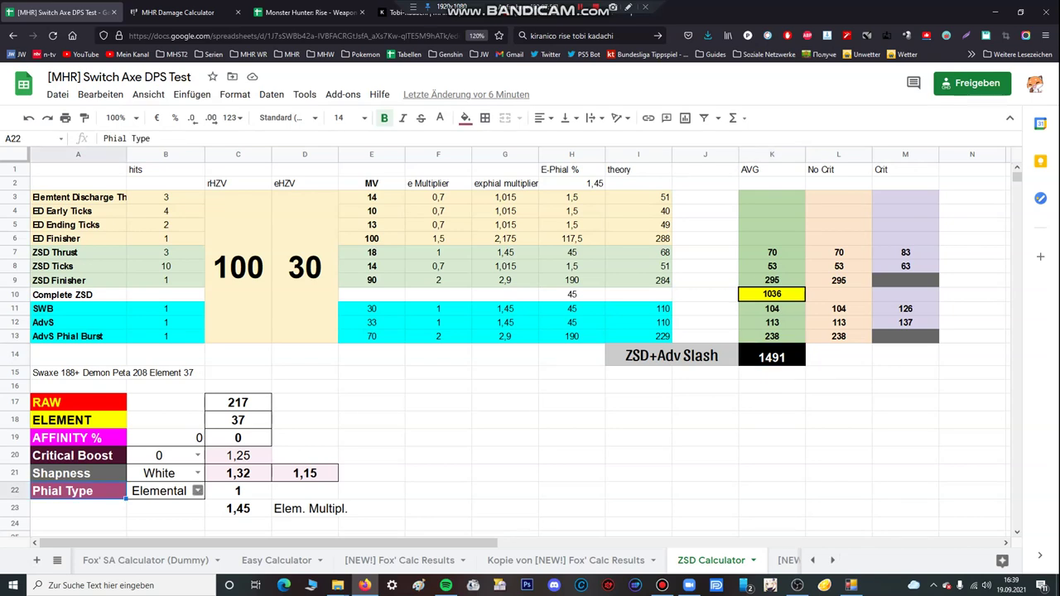
{"action": "left_click", "coordinate": [198, 491]}
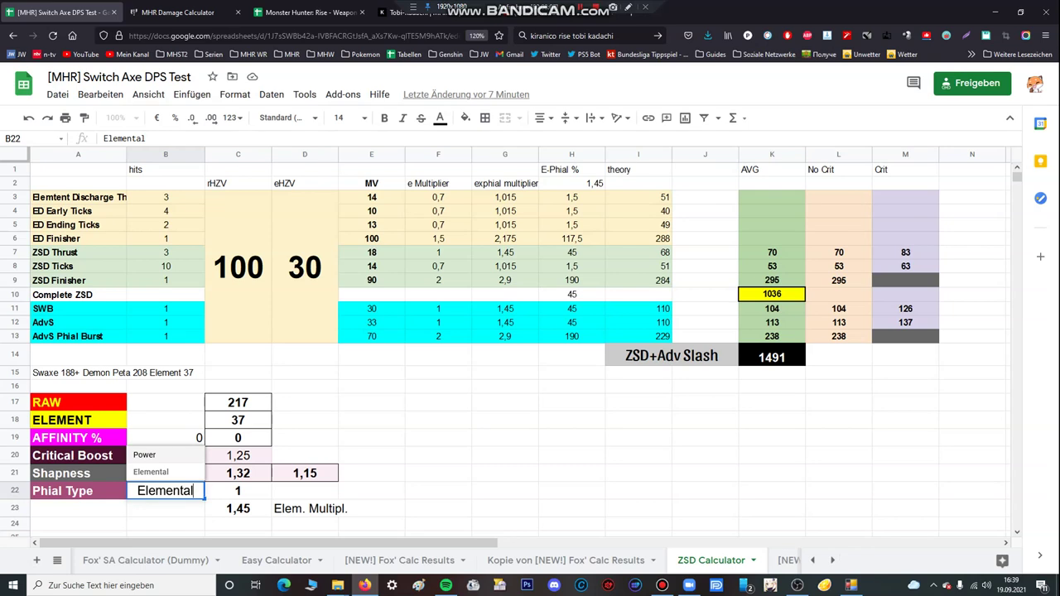
{"action": "key", "text": "Down"}
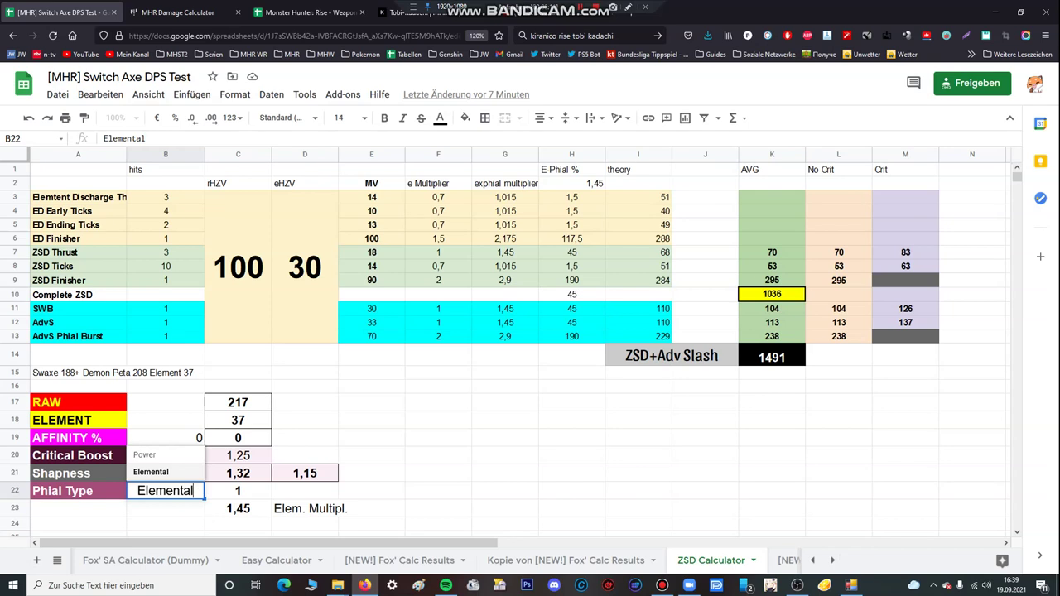
{"action": "key", "text": "Up"}
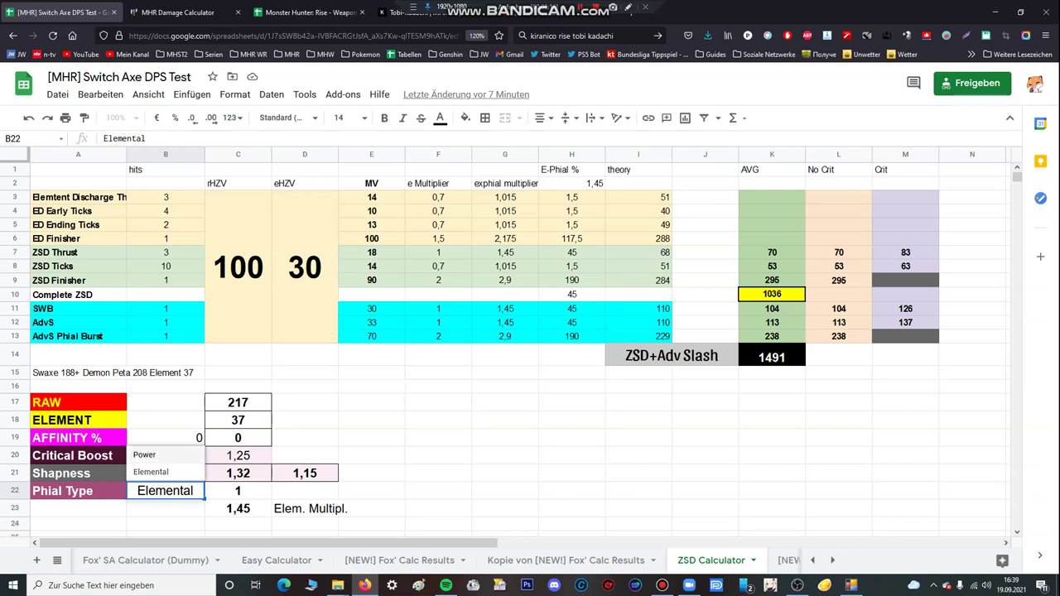
{"action": "key", "text": "Return"}
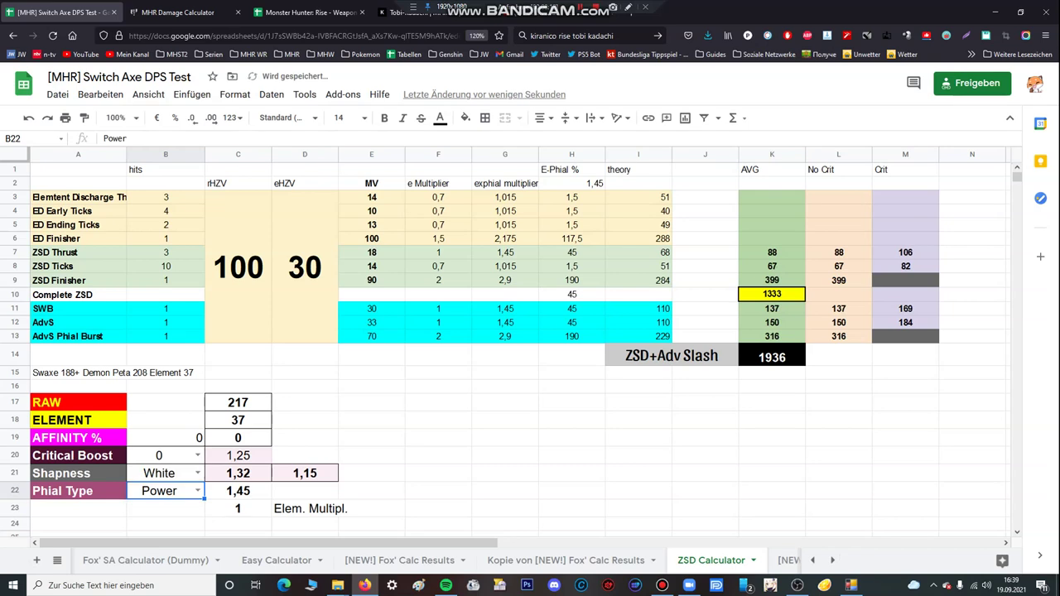
Correct the Power phial multiplier in the formula of cell C22 to 1,15.
{"action": "left_click", "coordinate": [238, 491]}
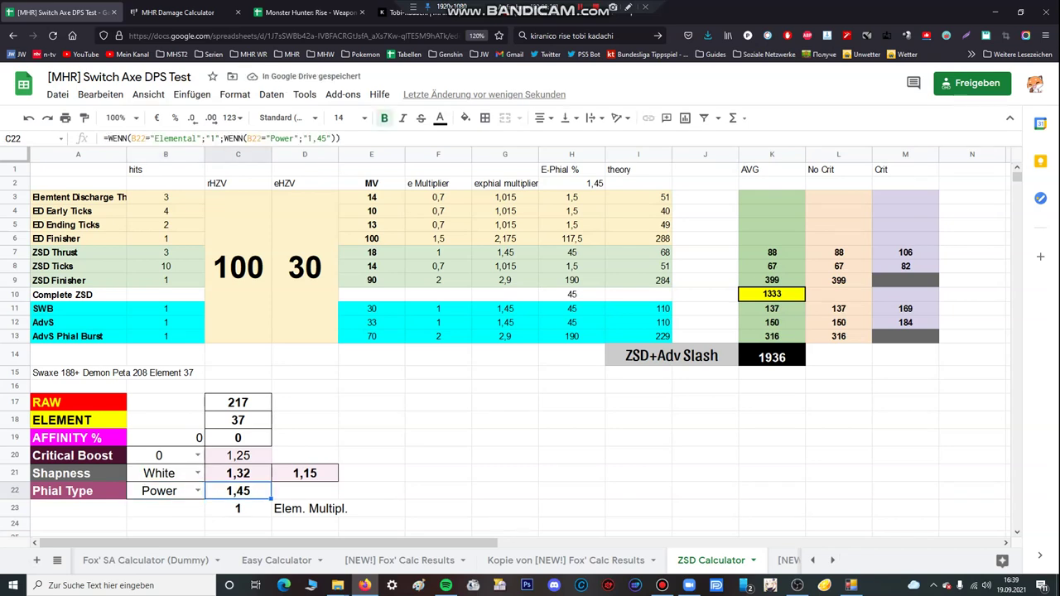
{"action": "left_click_drag", "start_coordinate": [317, 139], "coordinate": [327, 138]}
{"action": "type", "text": "15"}
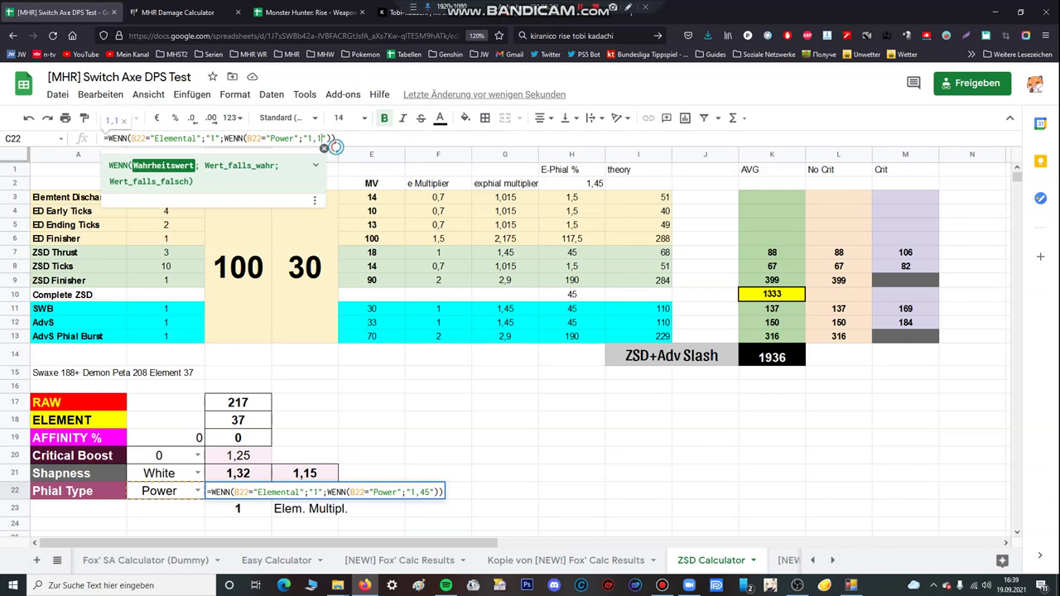
{"action": "key", "text": "Return"}
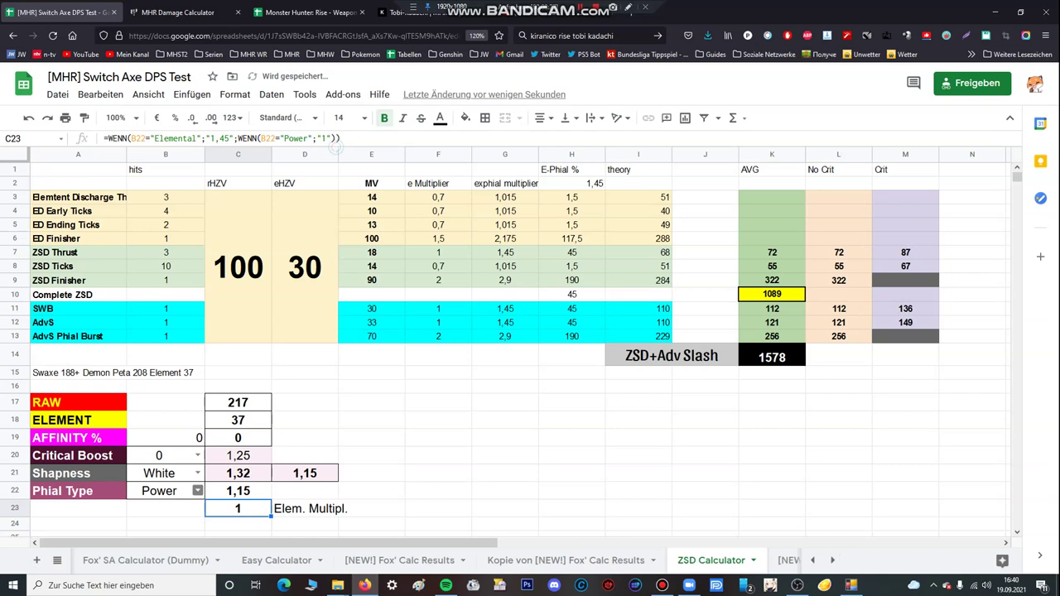
Check the Power Phial multiplier in the notes of the Switch Axe attack table and return to the ZSD Calculator sheet.
{"action": "left_click", "coordinate": [197, 490]}
{"action": "key", "text": "ctrl+Tab"}
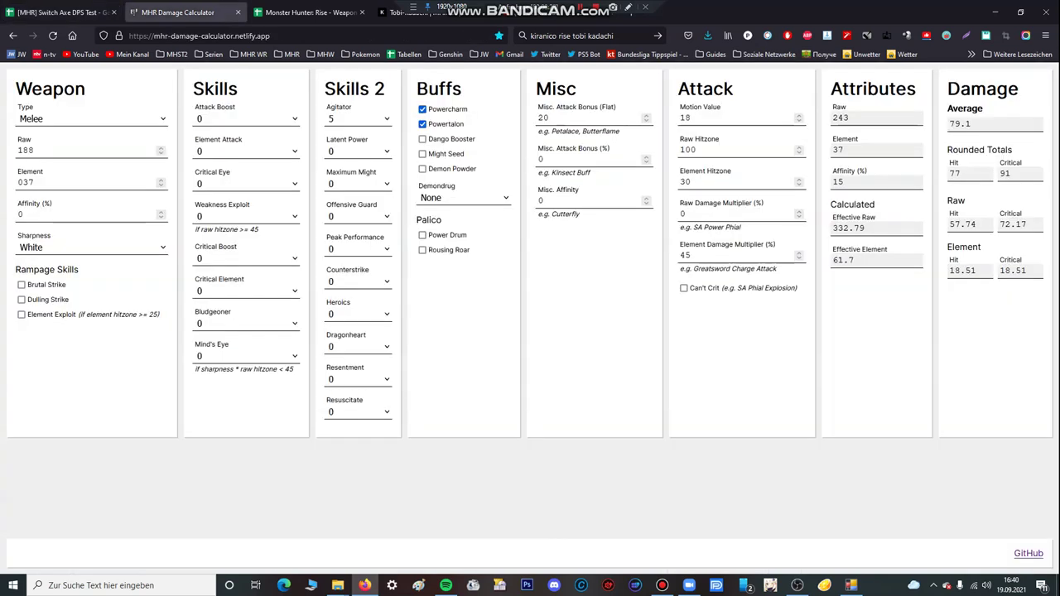
{"action": "key", "text": "ctrl+Tab"}
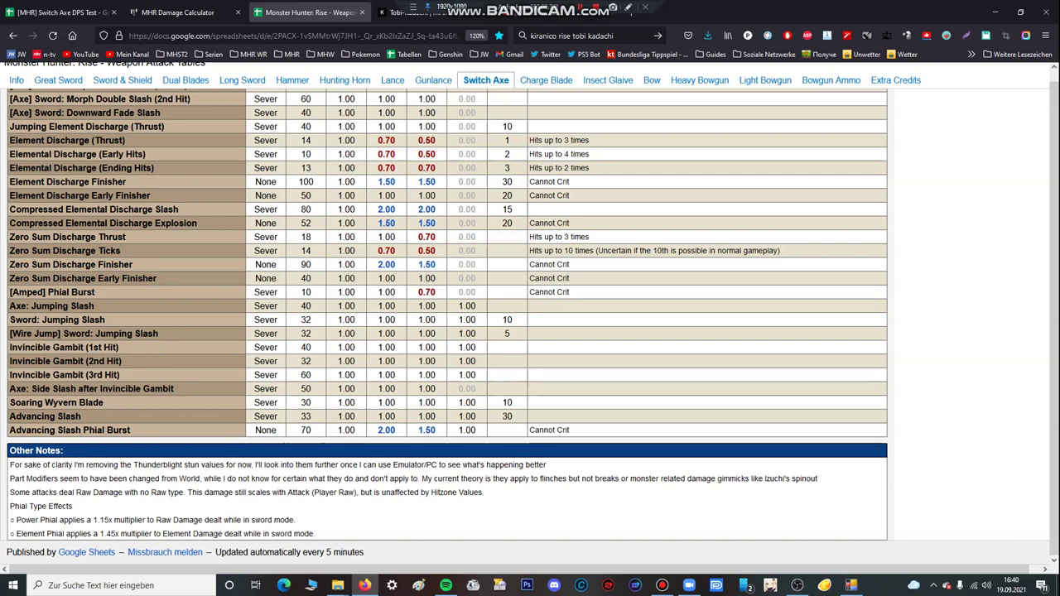
{"action": "left_click", "coordinate": [83, 13]}
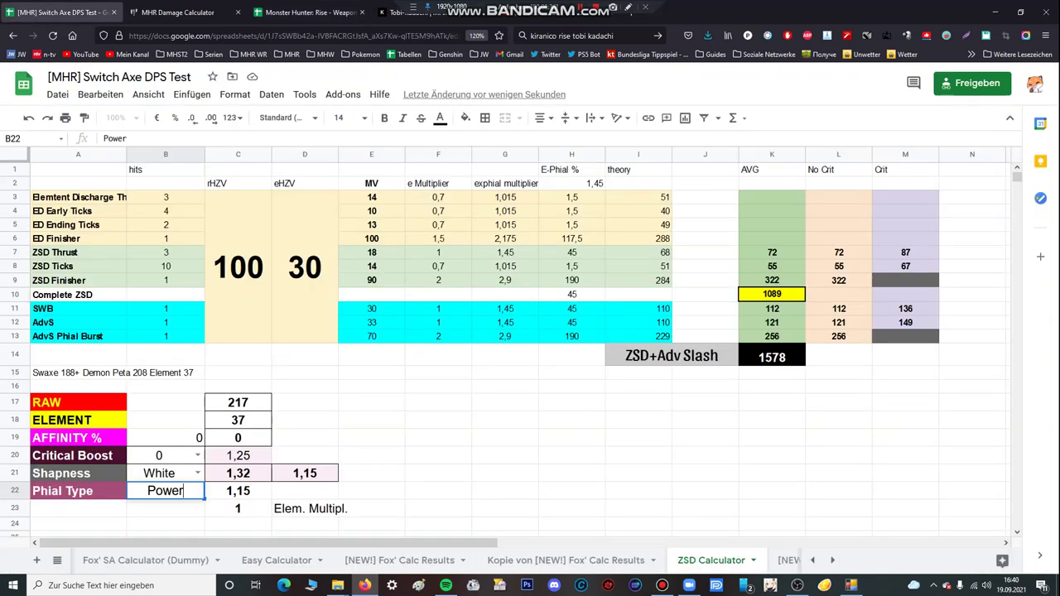
{"action": "left_click", "coordinate": [305, 491]}
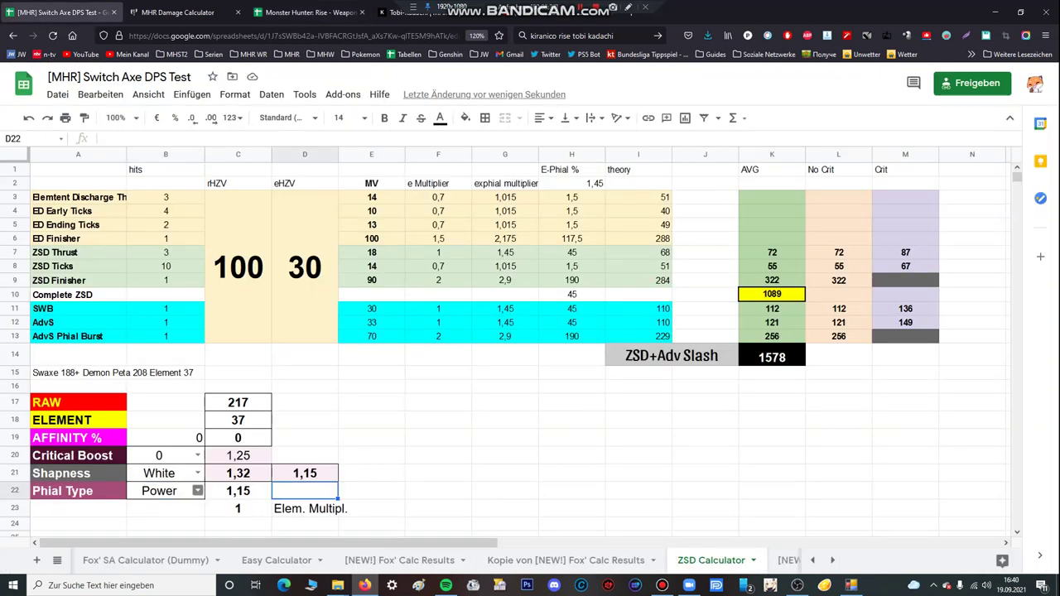
Switch the Phial Type in B22 between Elemental and Power twice to compare the damage totals, ending on Power.
{"action": "left_click", "coordinate": [198, 491]}
{"action": "key", "text": "Down"}
{"action": "key", "text": "Down"}
{"action": "key", "text": "Return"}
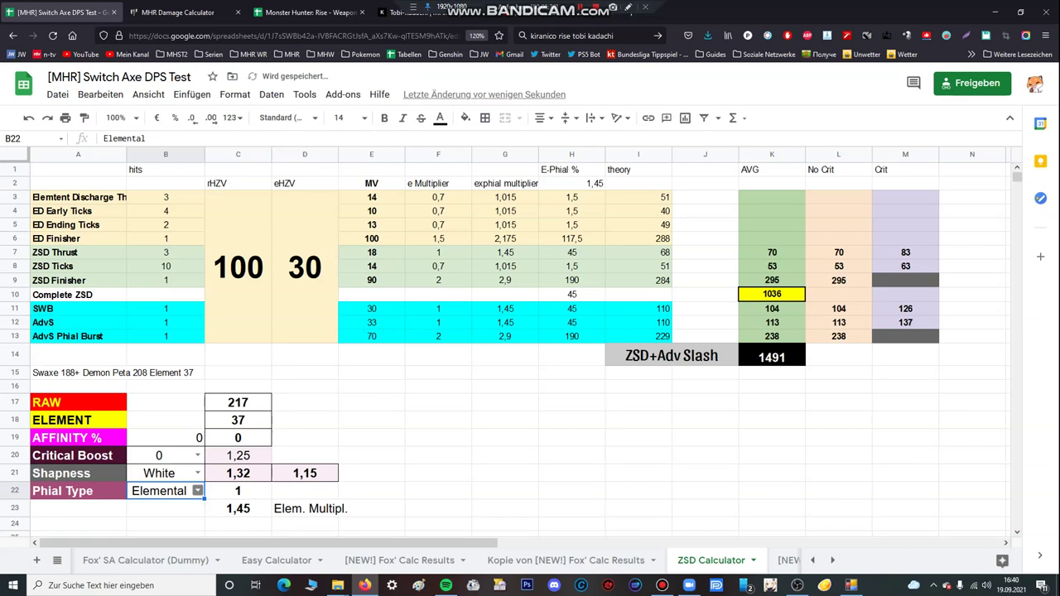
{"action": "left_click", "coordinate": [198, 491]}
{"action": "left_click", "coordinate": [164, 455]}
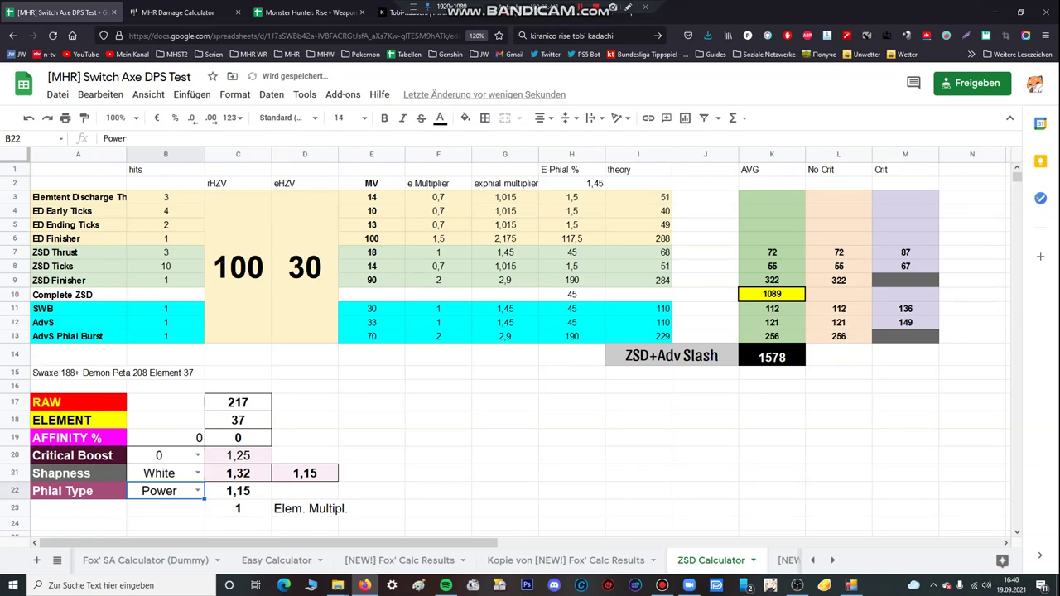
{"action": "left_click", "coordinate": [198, 491]}
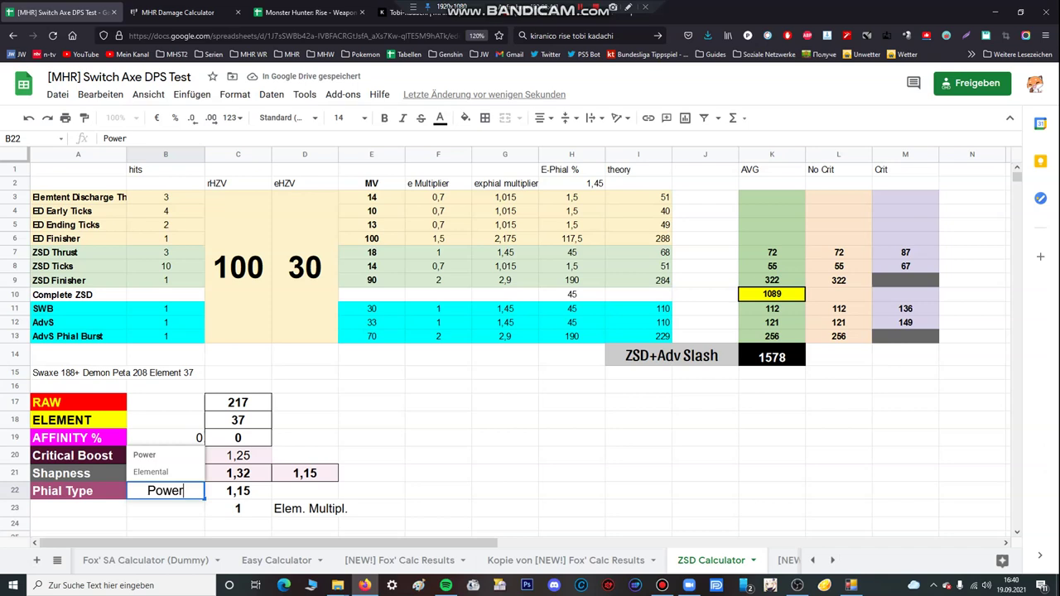
{"action": "left_click", "coordinate": [164, 473]}
{"action": "key", "text": "Return"}
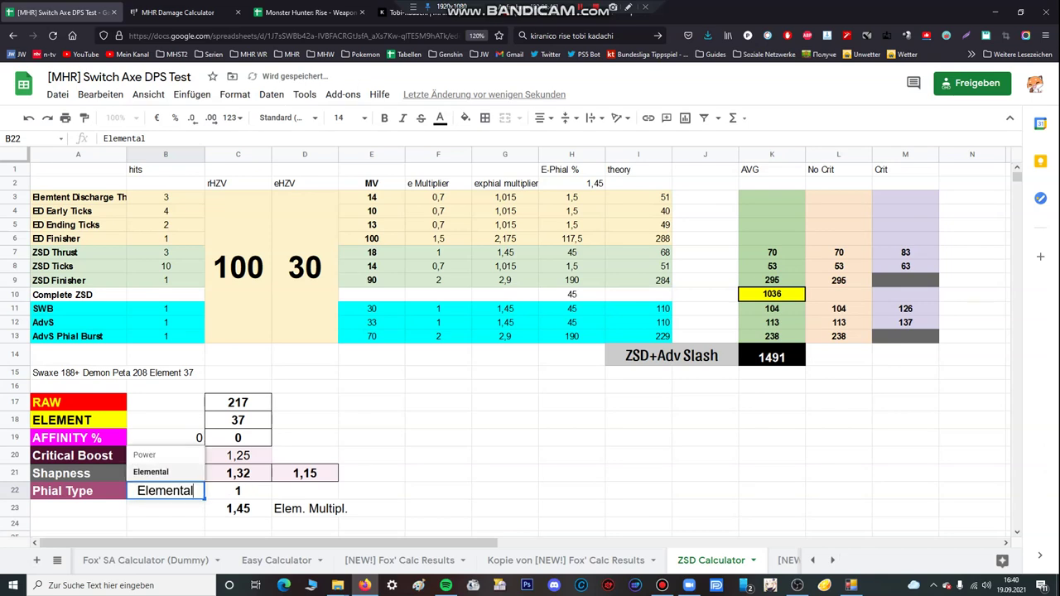
{"action": "key", "text": "Up"}
{"action": "key", "text": "Return"}
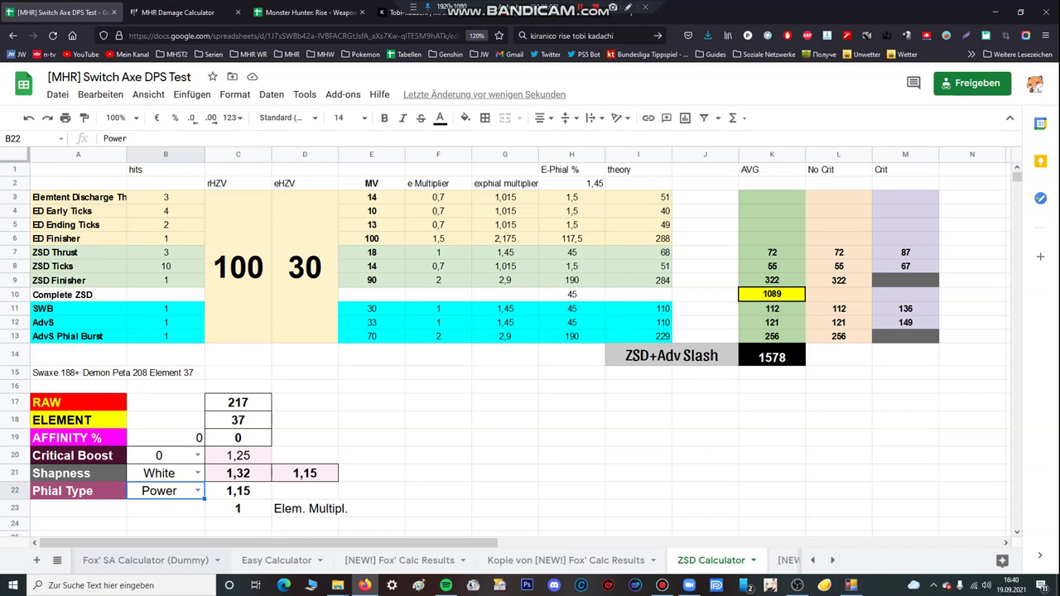
Open the Fox' SA Calculator (Dummy) sheet.
{"action": "left_click", "coordinate": [146, 561]}
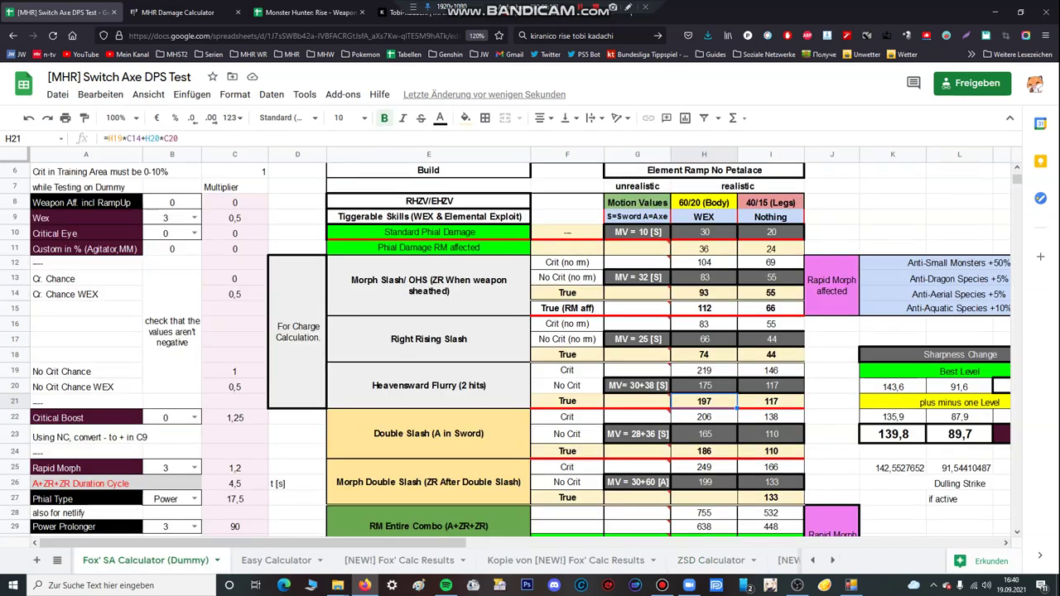